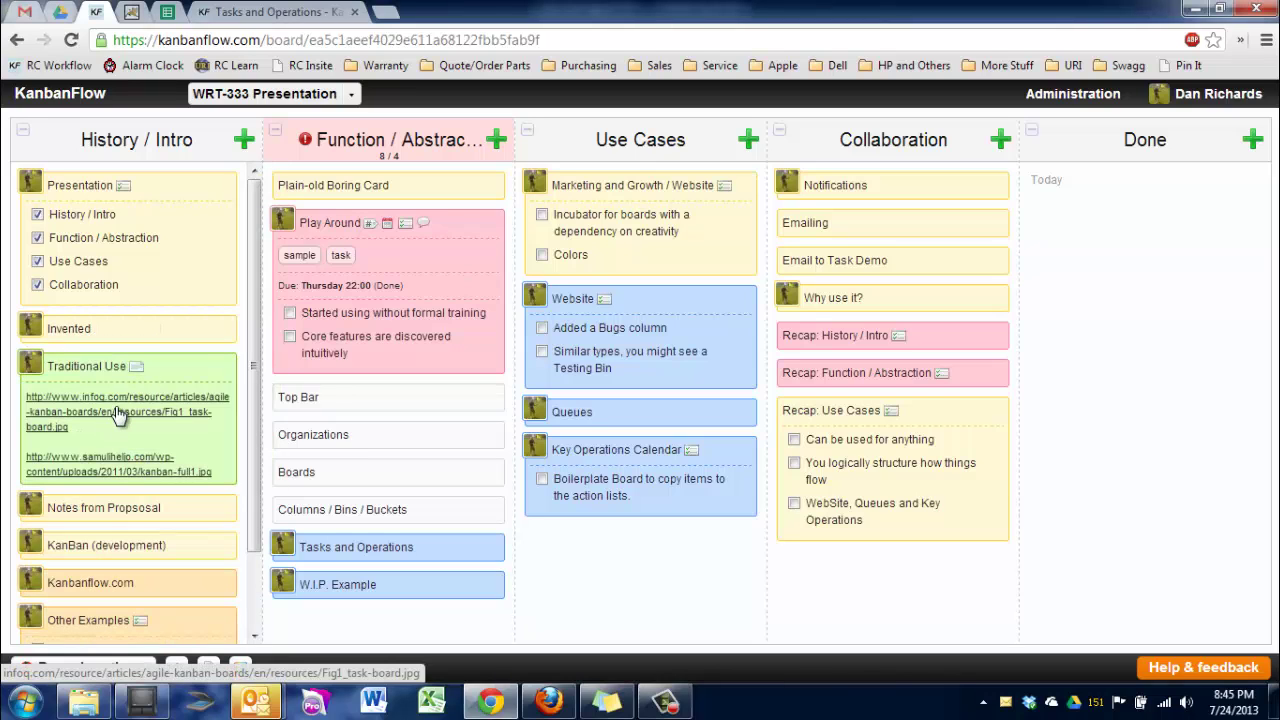
# View the two example kanban board images linked in the Traditional Use card, closing each one
pyautogui.click(118, 416)
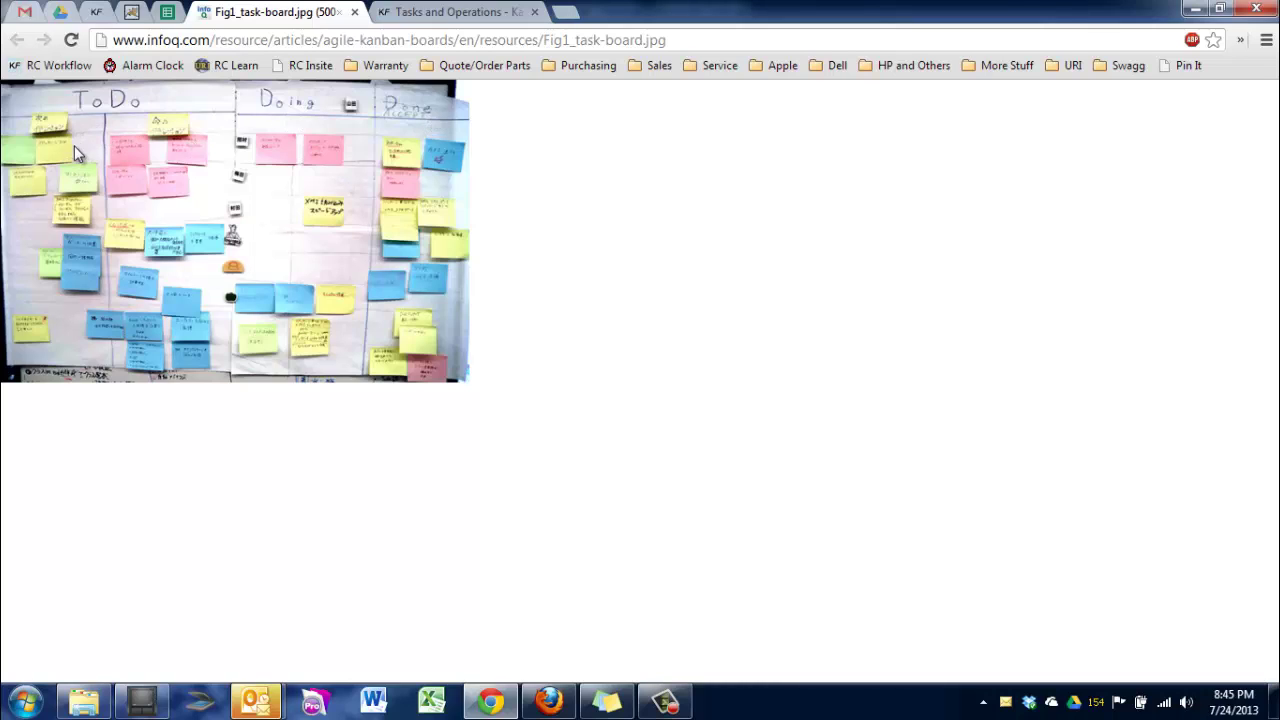
pyautogui.hotkey('ctrl', 'w')
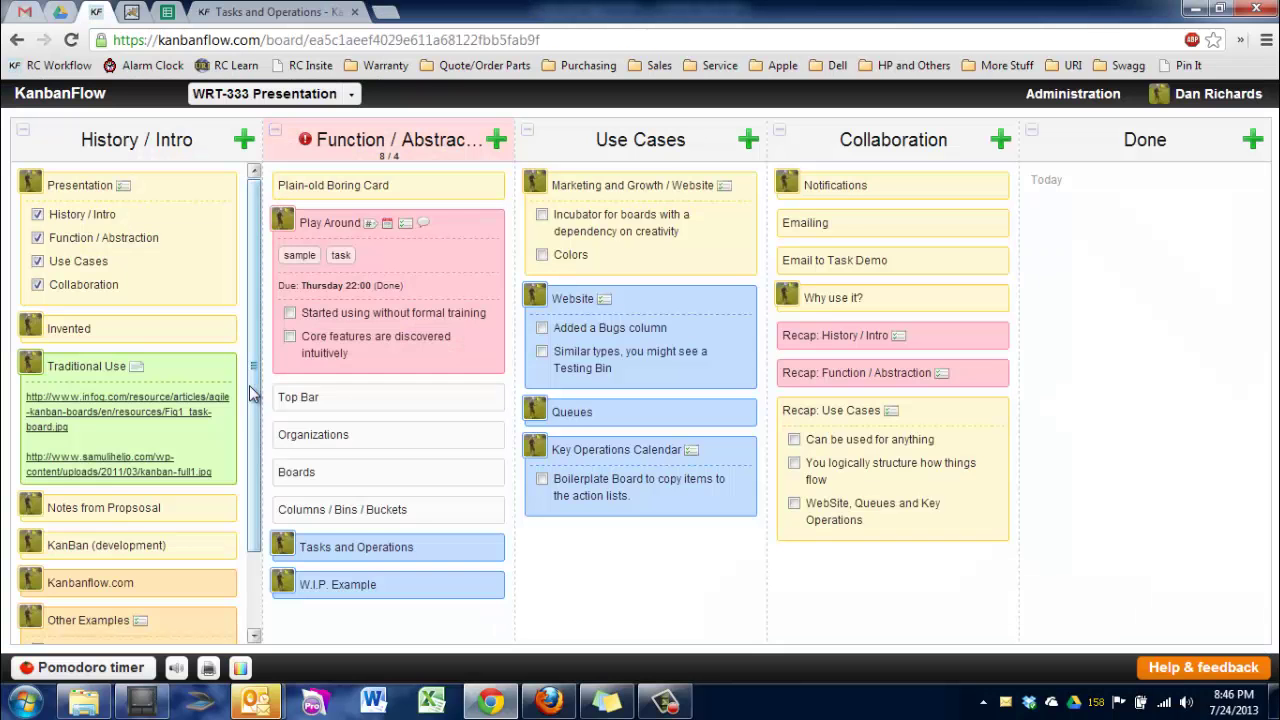
pyautogui.click(102, 471)
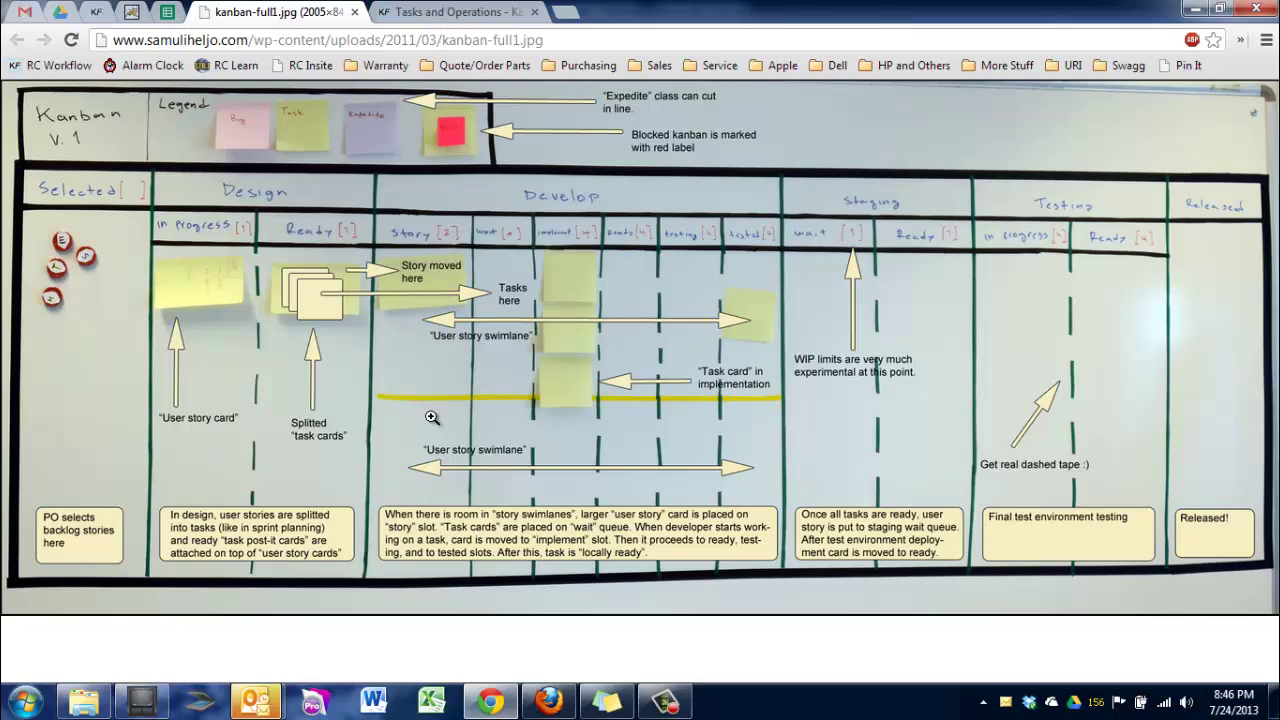
pyautogui.hotkey('ctrl', 'w')
pyautogui.scroll(-1, 190, 470)
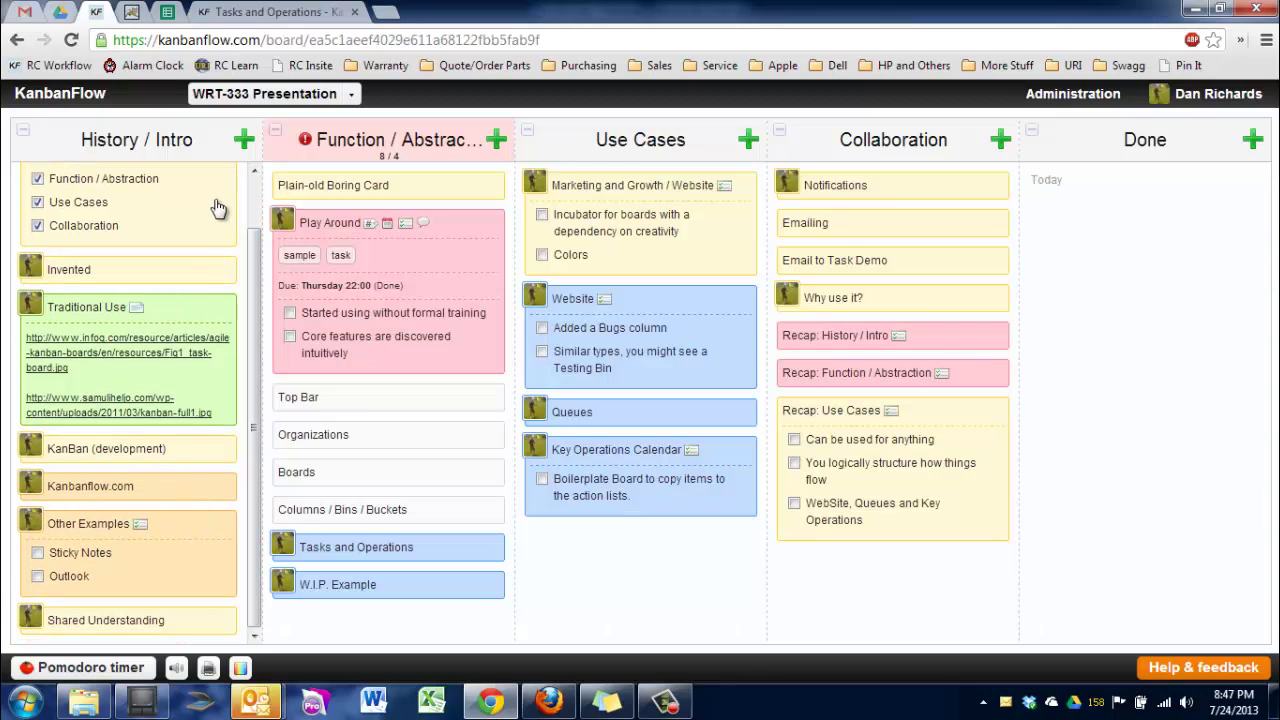
# Switch to Firefox, examine KanbanFlow's Features page through the Unlimited boards section, and bring up Sticky Notes
pyautogui.click(548, 701)
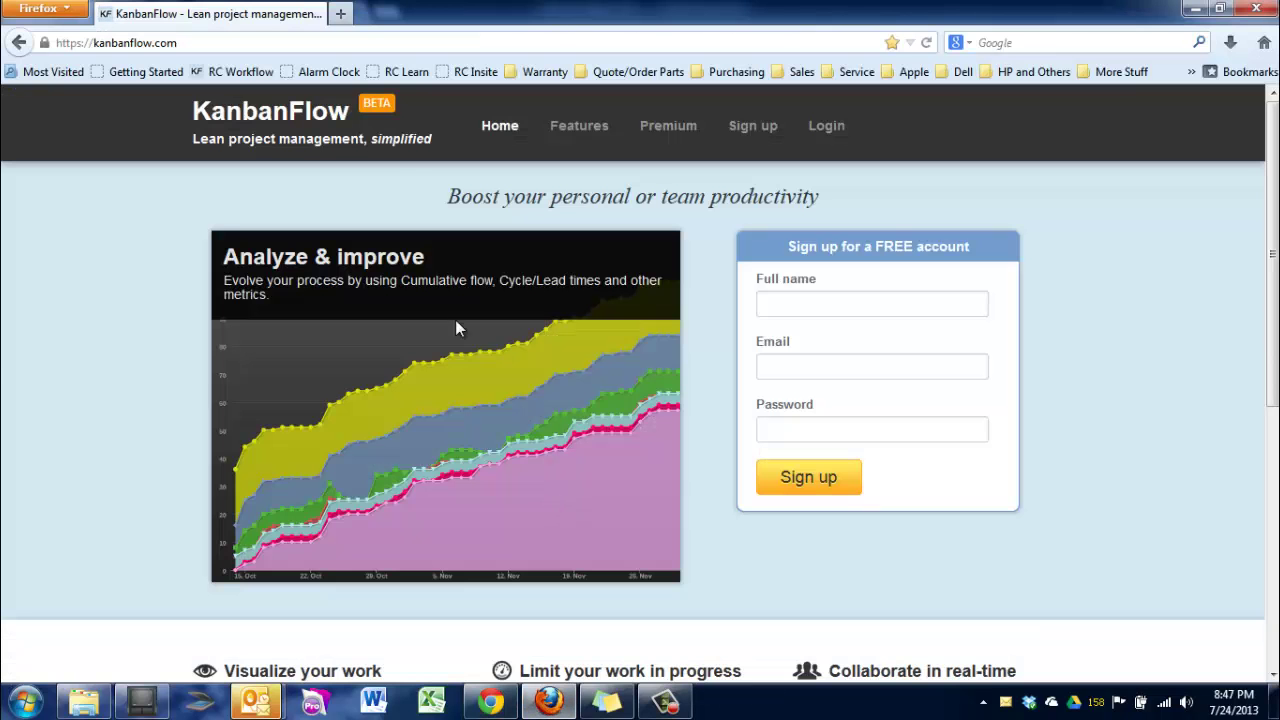
pyautogui.click(519, 130)
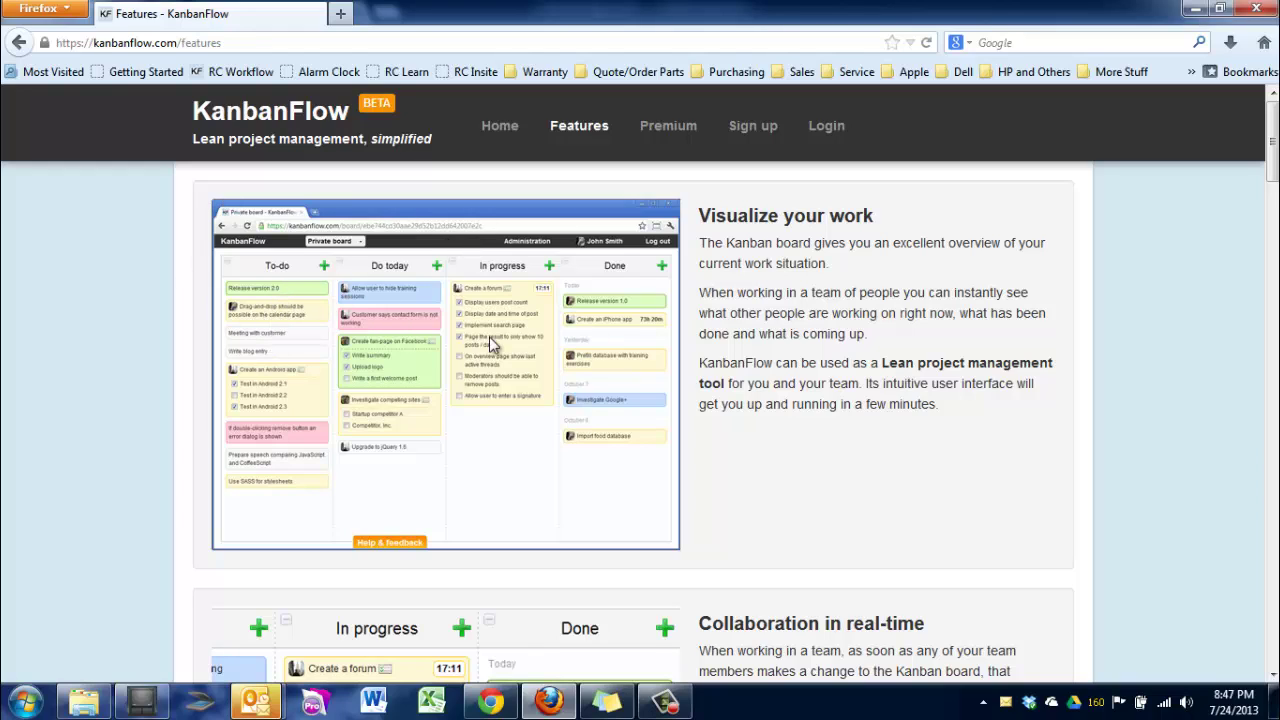
pyautogui.scroll(-5, 790, 400)
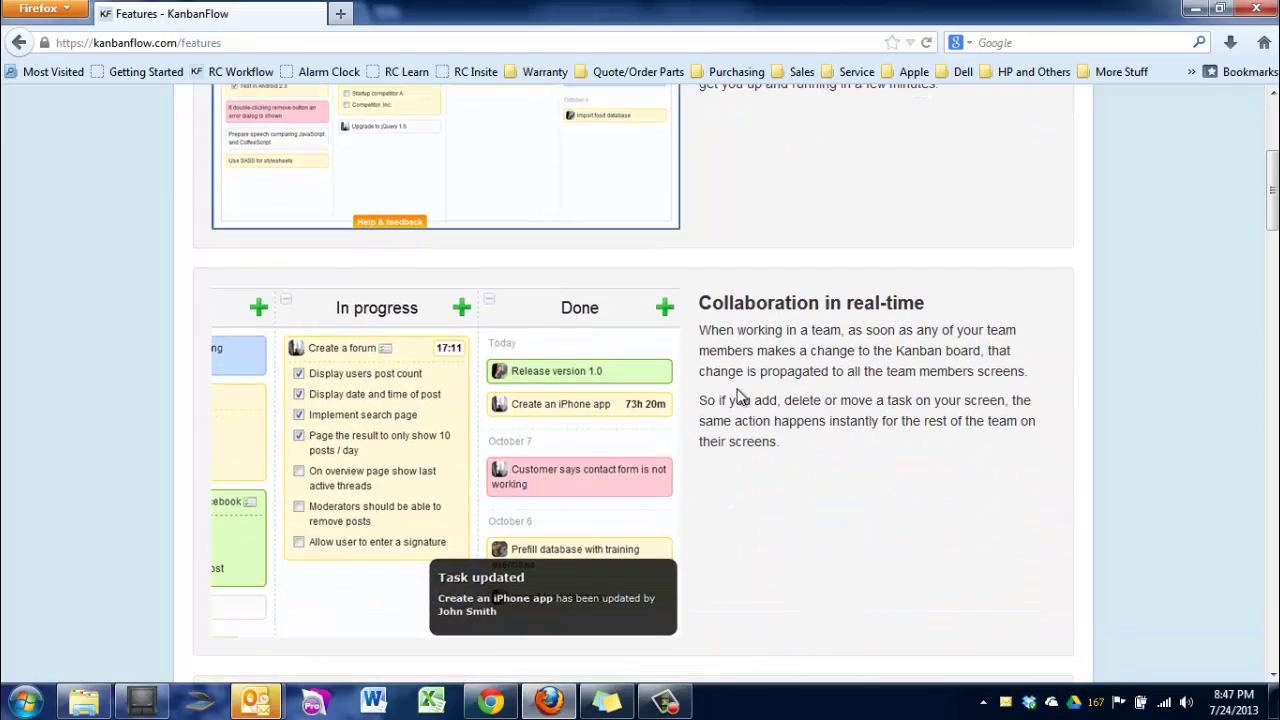
pyautogui.scroll(-2, 740, 397)
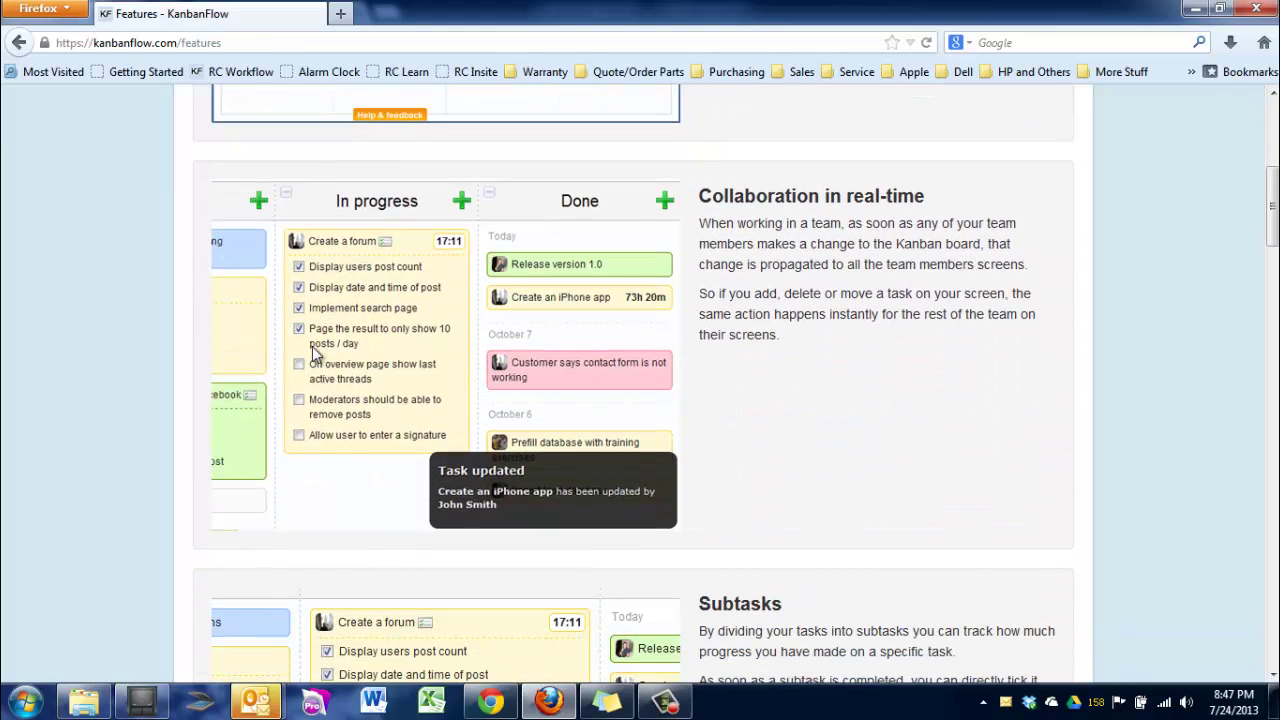
pyautogui.scroll(-5, 562, 468)
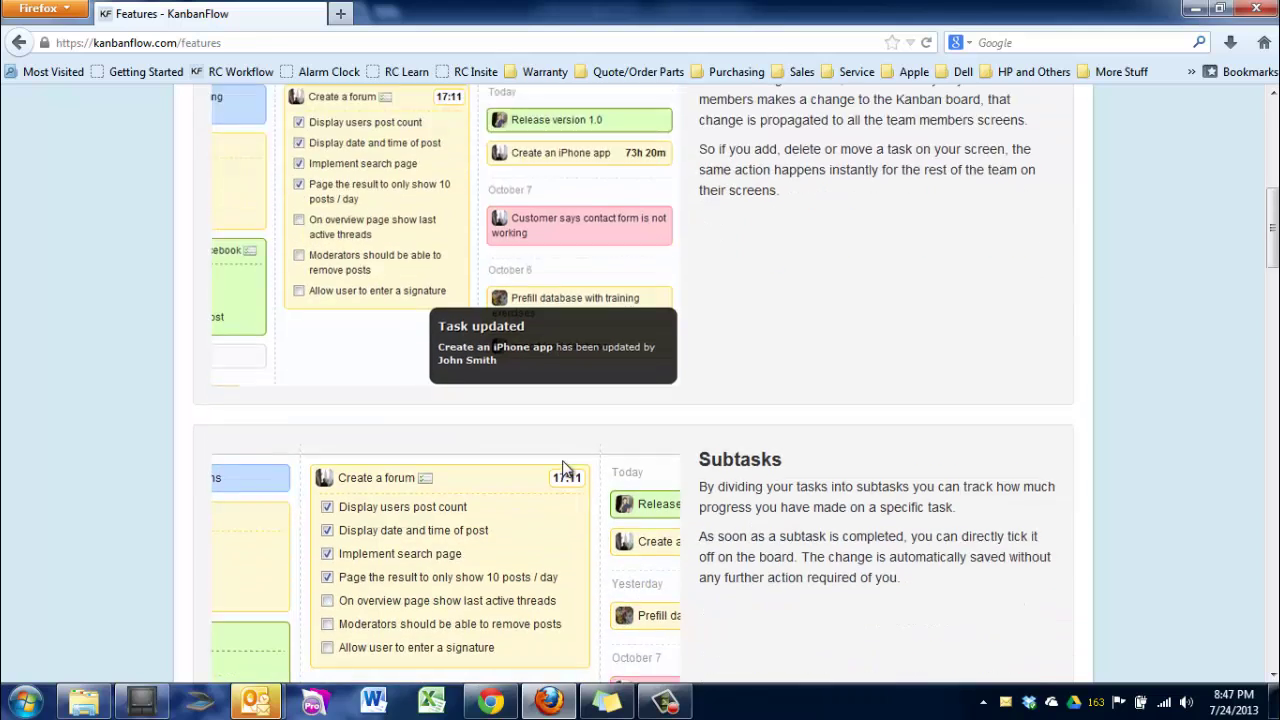
pyautogui.scroll(-8, 523, 460)
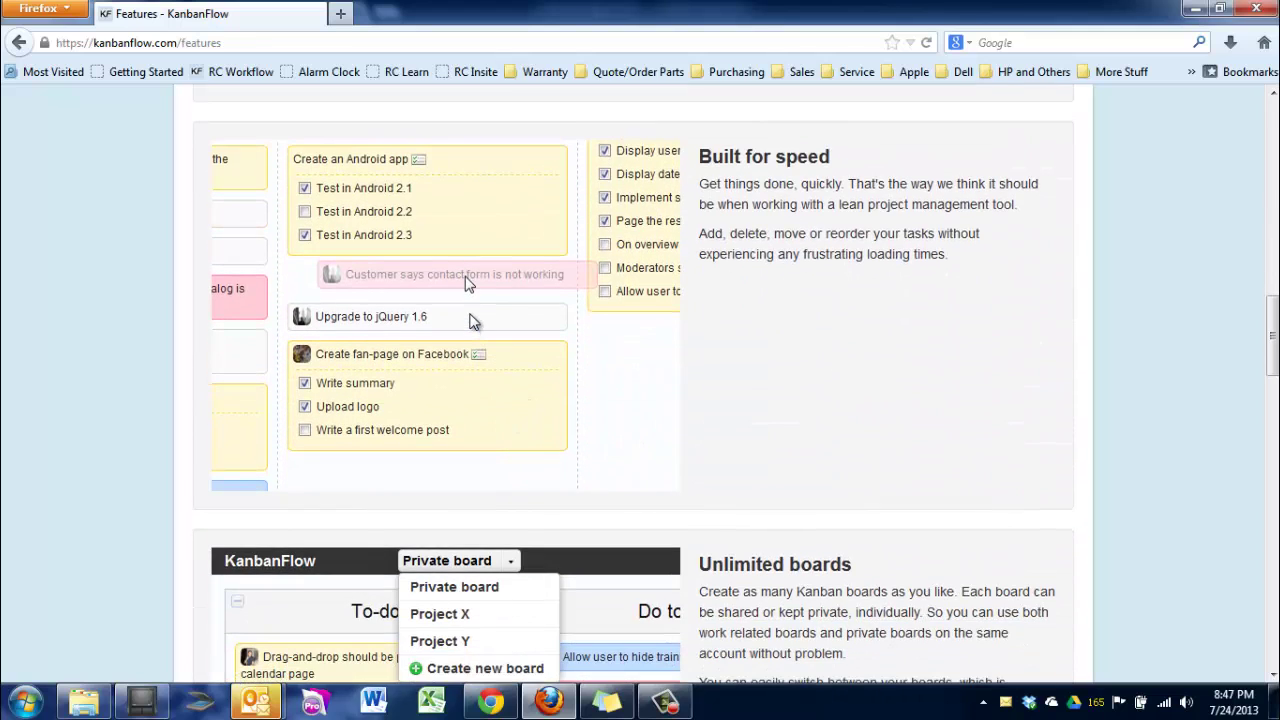
pyautogui.scroll(-1, 497, 399)
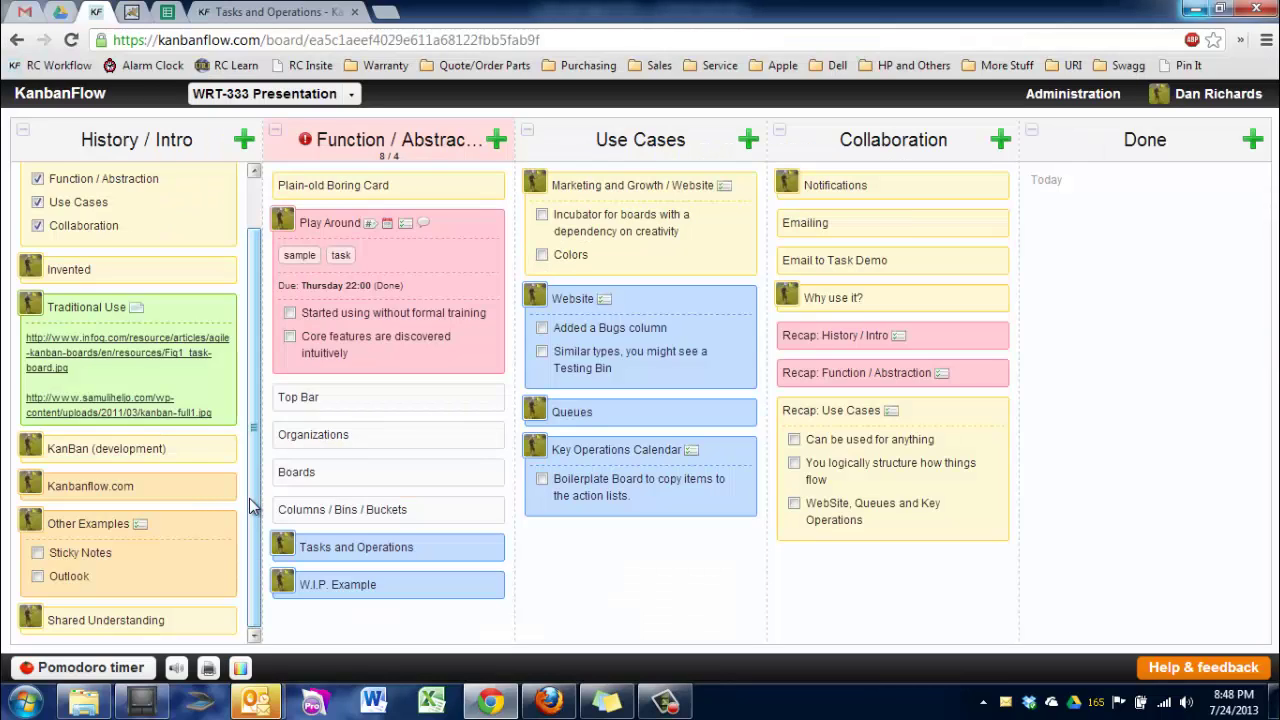
pyautogui.click(607, 701)
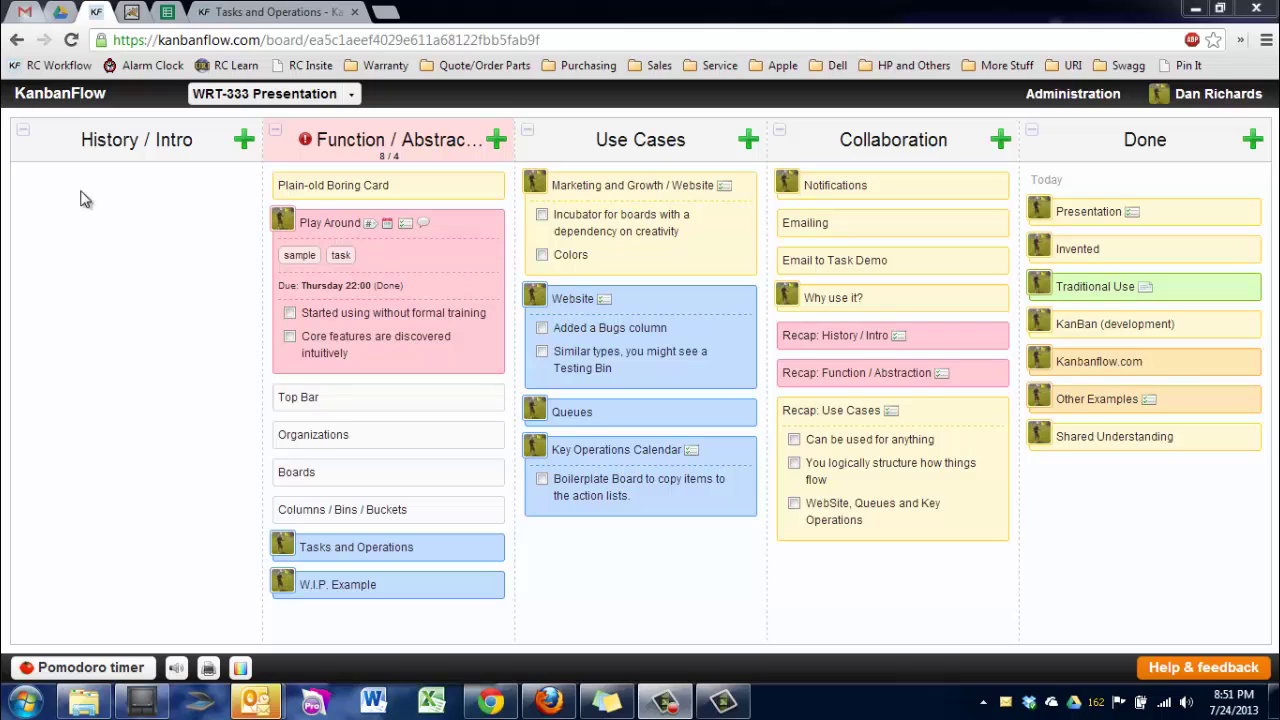
# Collapse the History / Intro column and open the comments on the Play Around card
pyautogui.click(23, 129)
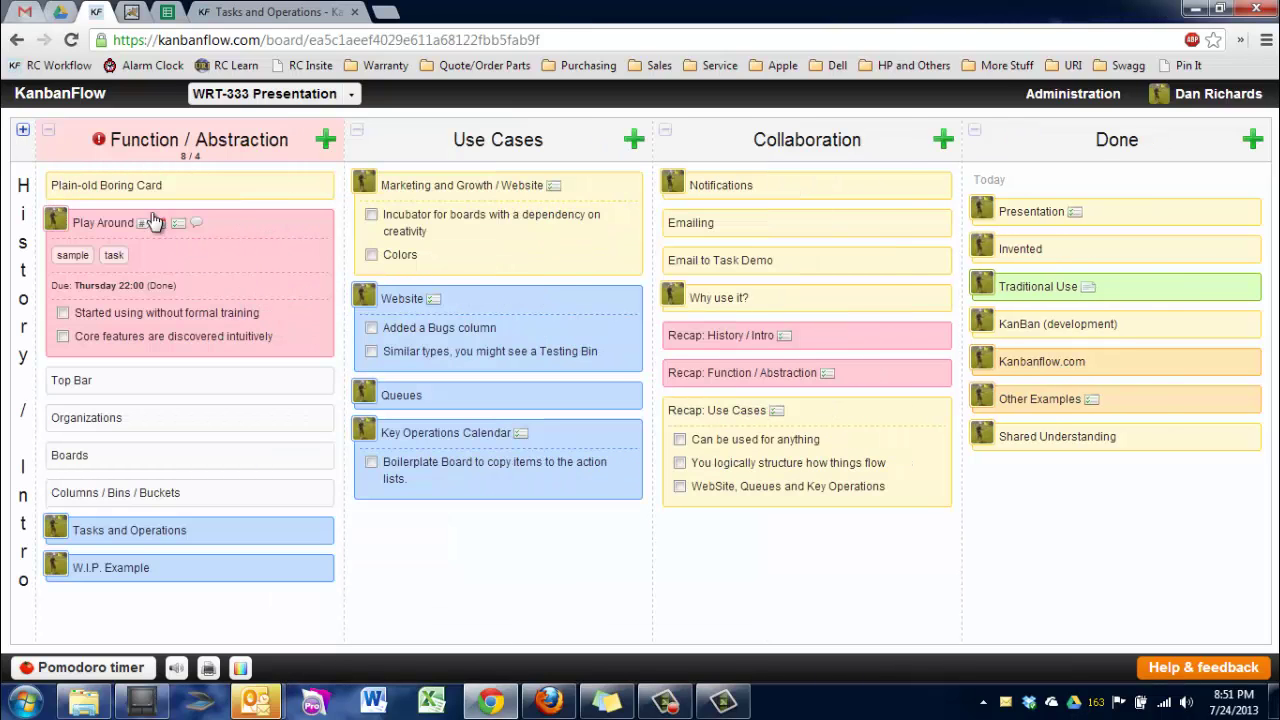
pyautogui.moveTo(120, 192); pyautogui.dragTo(150, 192)
pyautogui.click(195, 223)
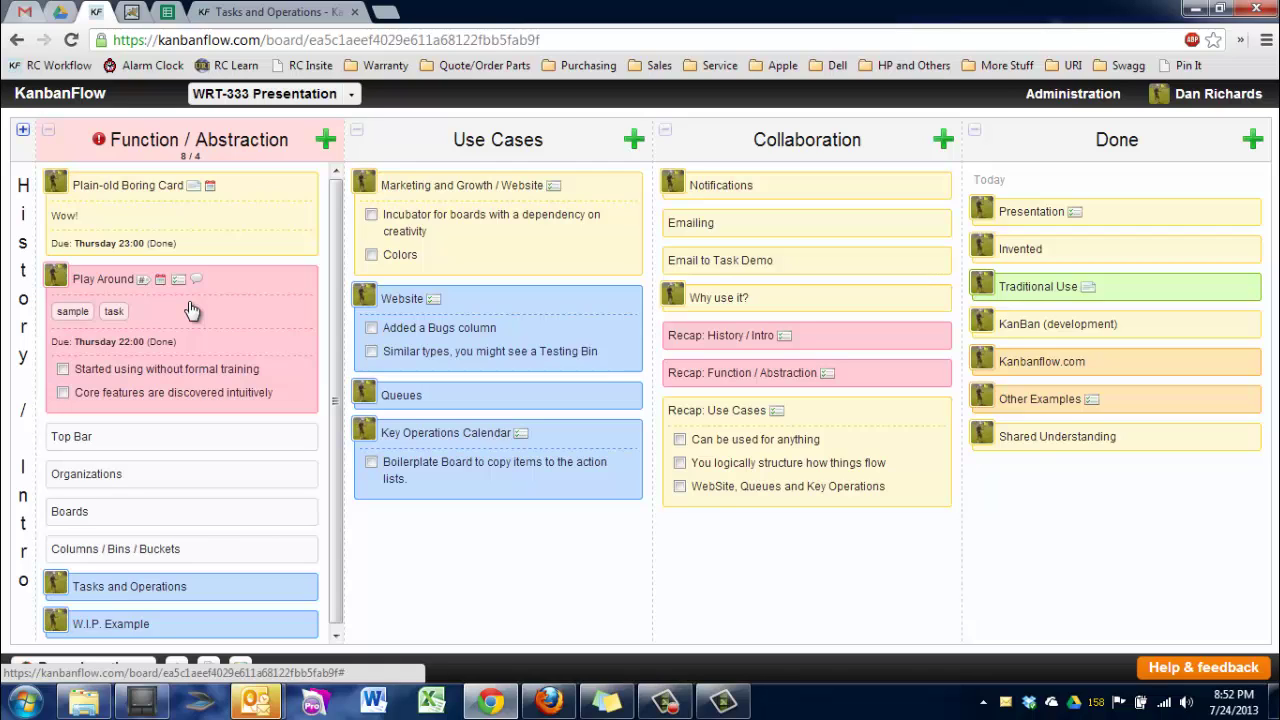
# View the board list, and outline the whole board, the Use Cases column and the Website card in red, clearing the outlines
pyautogui.click(350, 95)
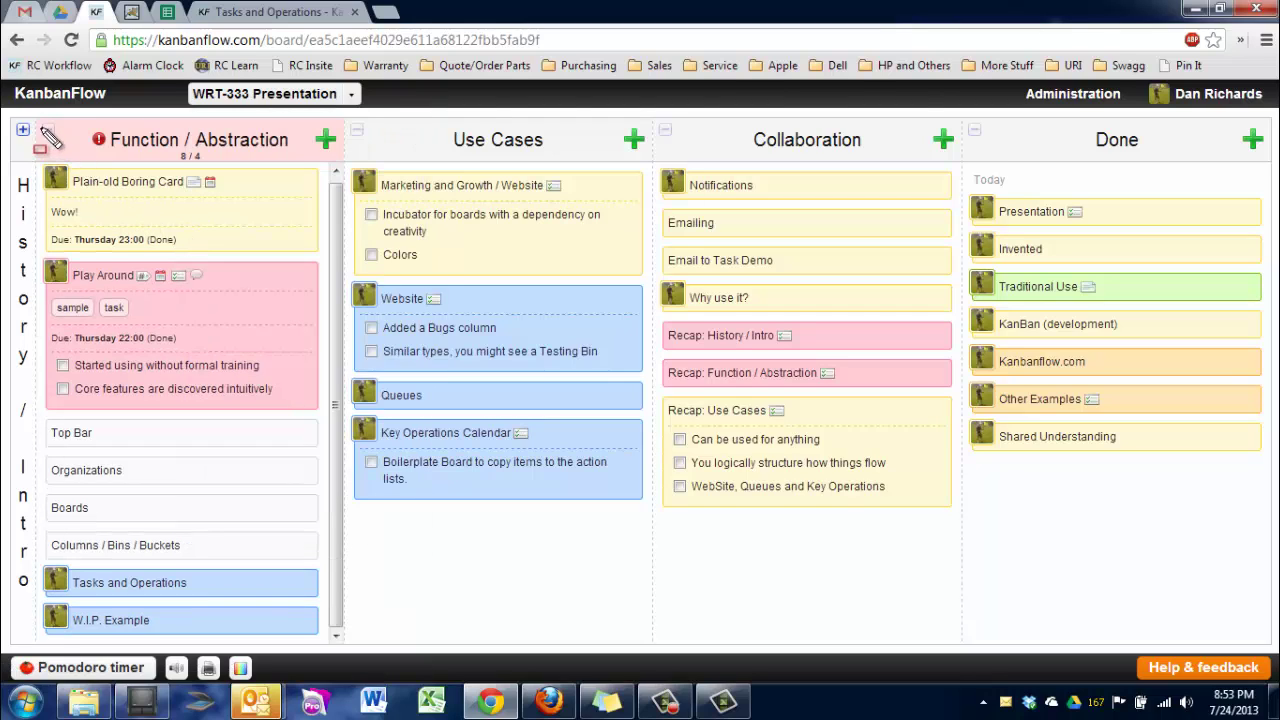
pyautogui.moveTo(14, 118)
pyautogui.mouseDown()
pyautogui.moveTo(1212, 602)
pyautogui.moveTo(1260, 664)
pyautogui.moveTo(1272, 648)
pyautogui.mouseUp()
pyautogui.moveTo(346, 120); pyautogui.dragTo(658, 650)
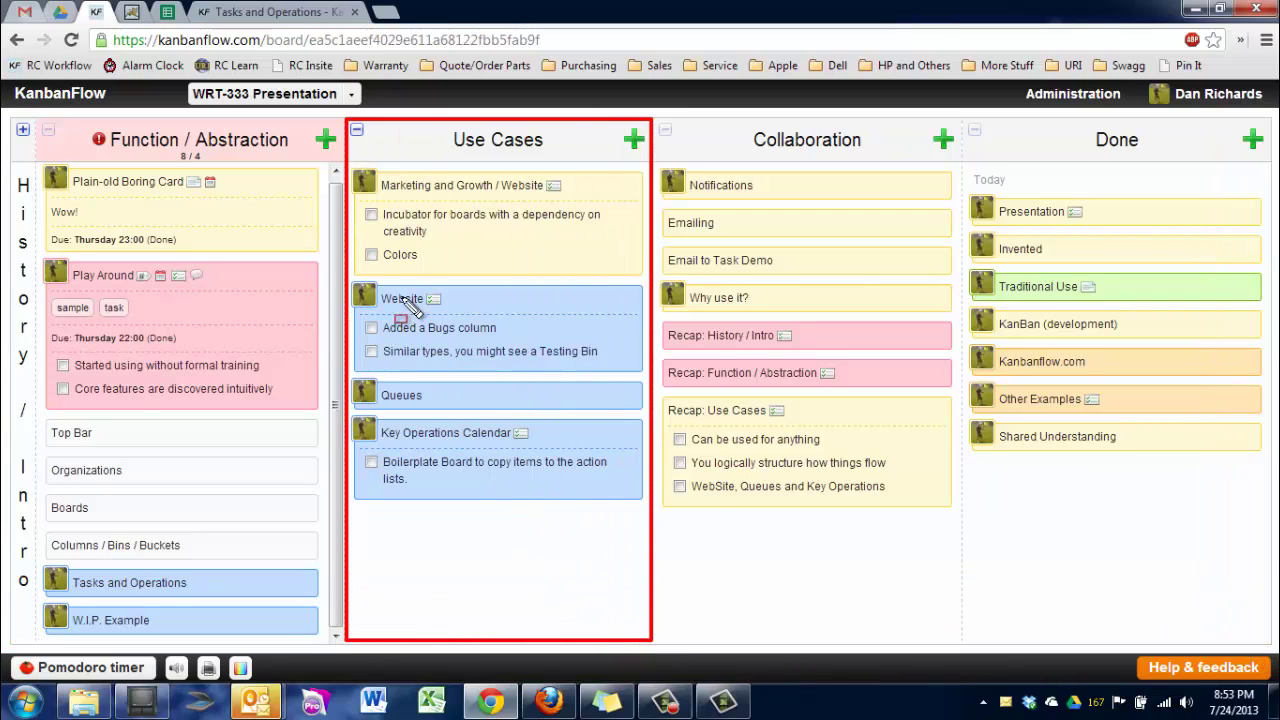
pyautogui.press('Escape')
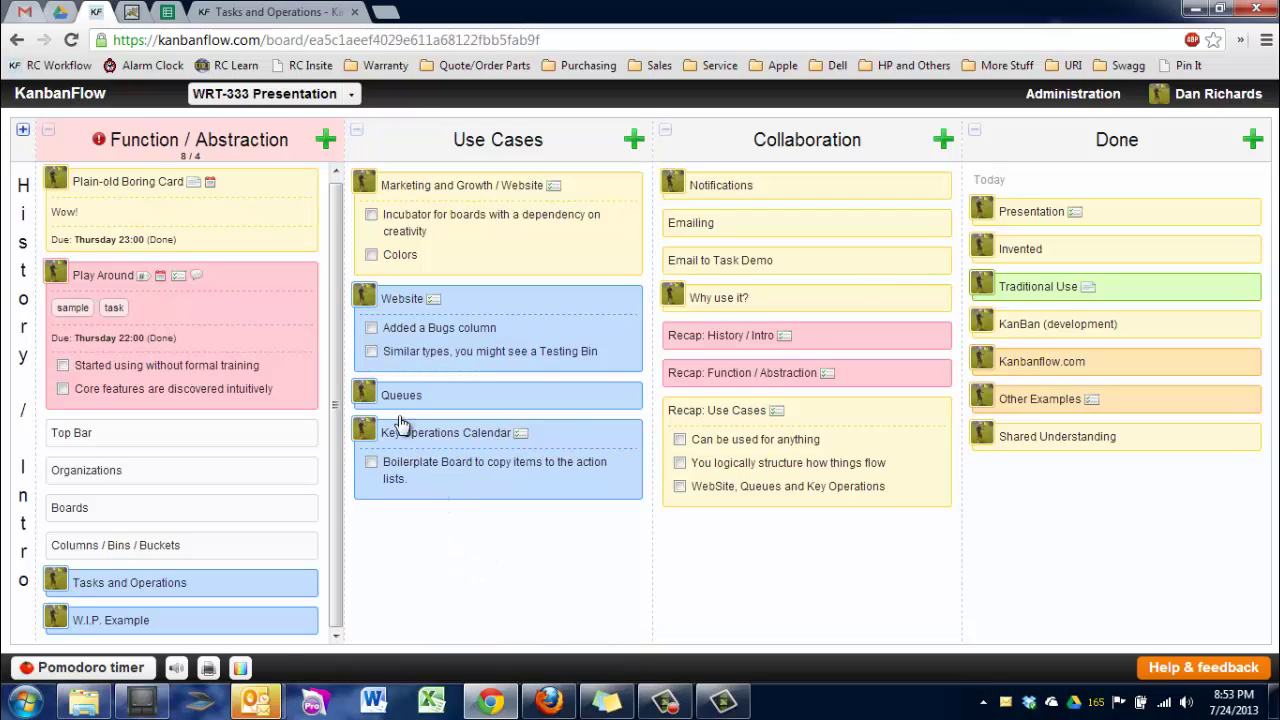
pyautogui.hotkey('ctrl', '2')
pyautogui.moveTo(348, 277); pyautogui.dragTo(652, 392)
pyautogui.press('Escape')
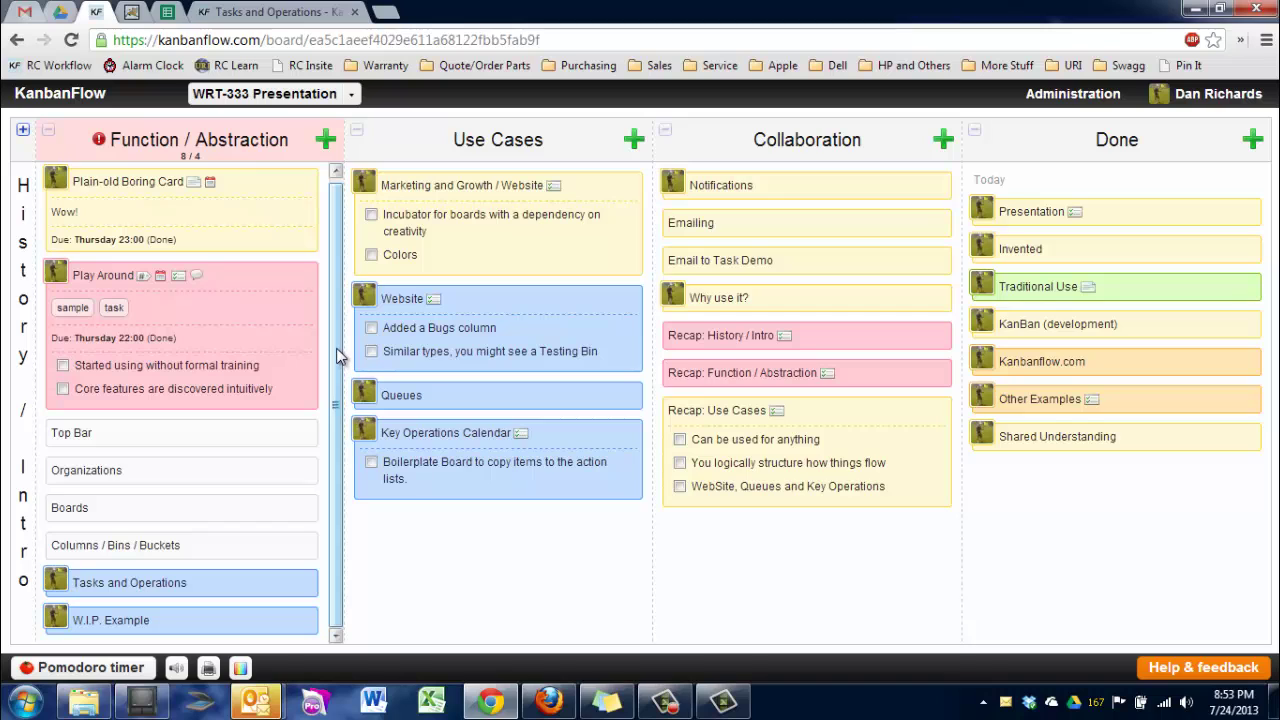
# Check the task limit of the Function / Abstraction column and open the Tasks and Operations board
pyautogui.click(345, 94)
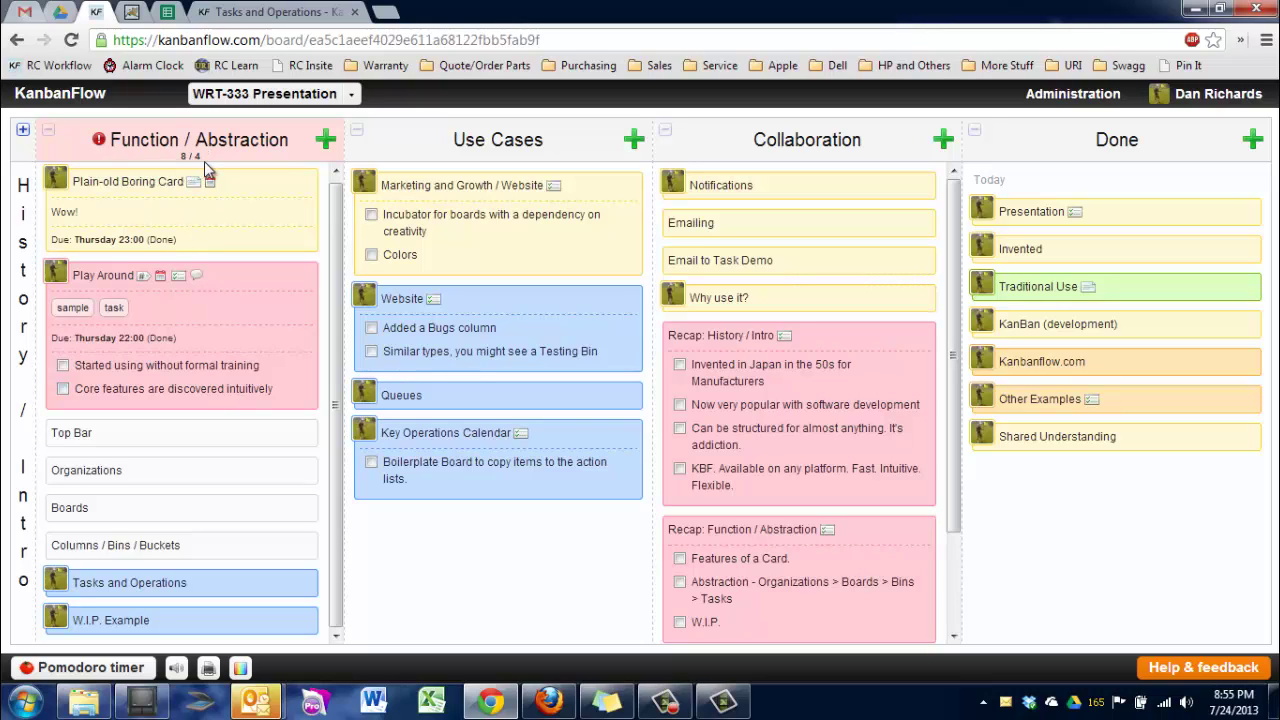
pyautogui.moveTo(208, 156)
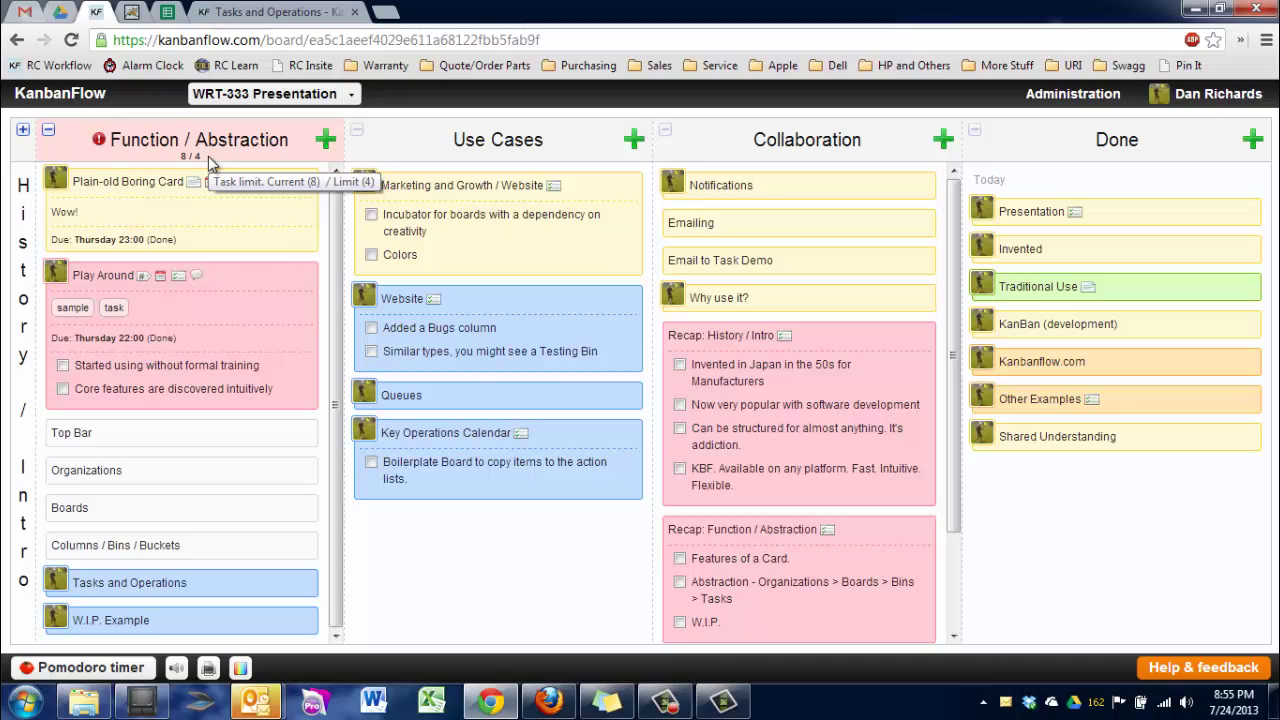
pyautogui.click(353, 106)
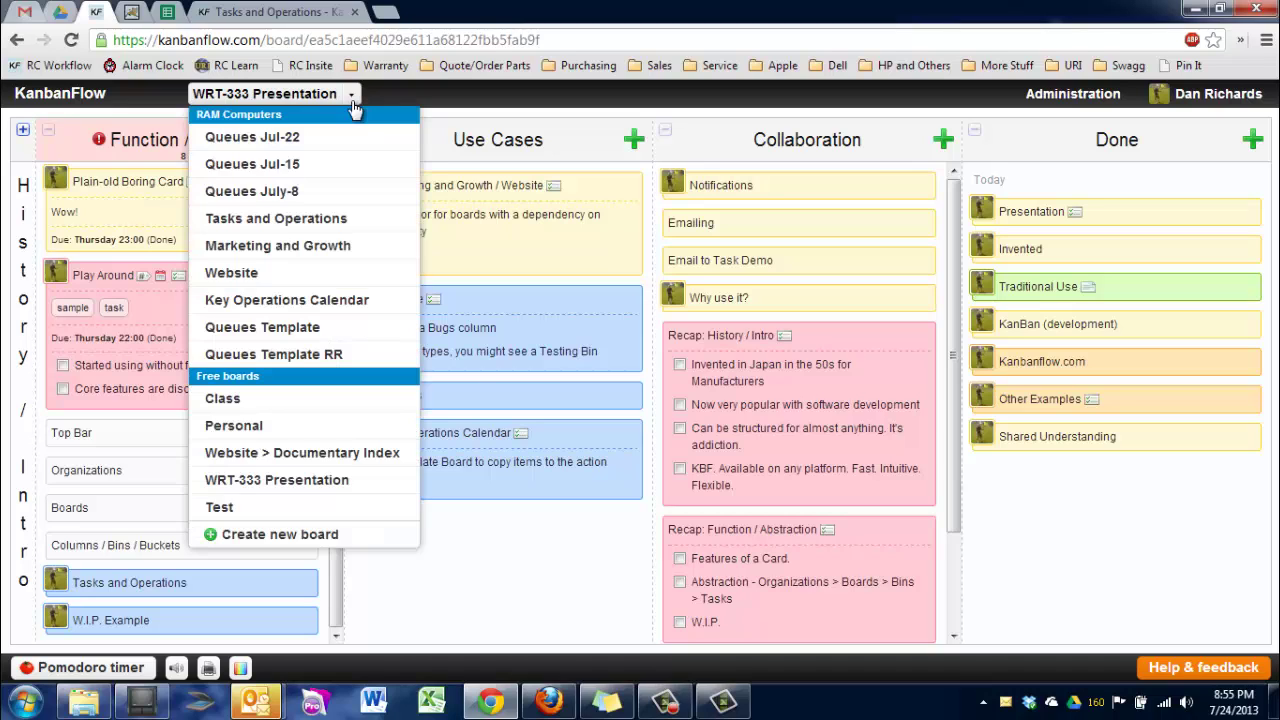
pyautogui.click(314, 228)
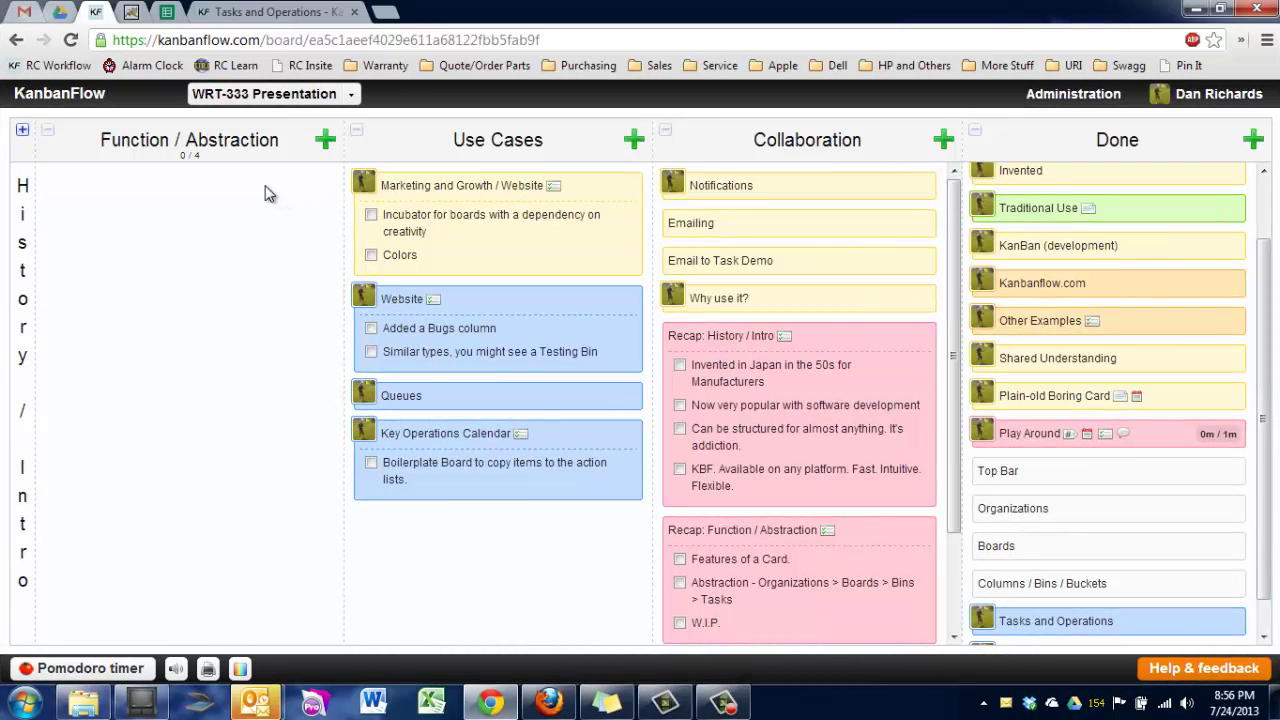
# Collapse the Function / Abstraction column and switch to the Marketing and Growth board
pyautogui.click(48, 130)
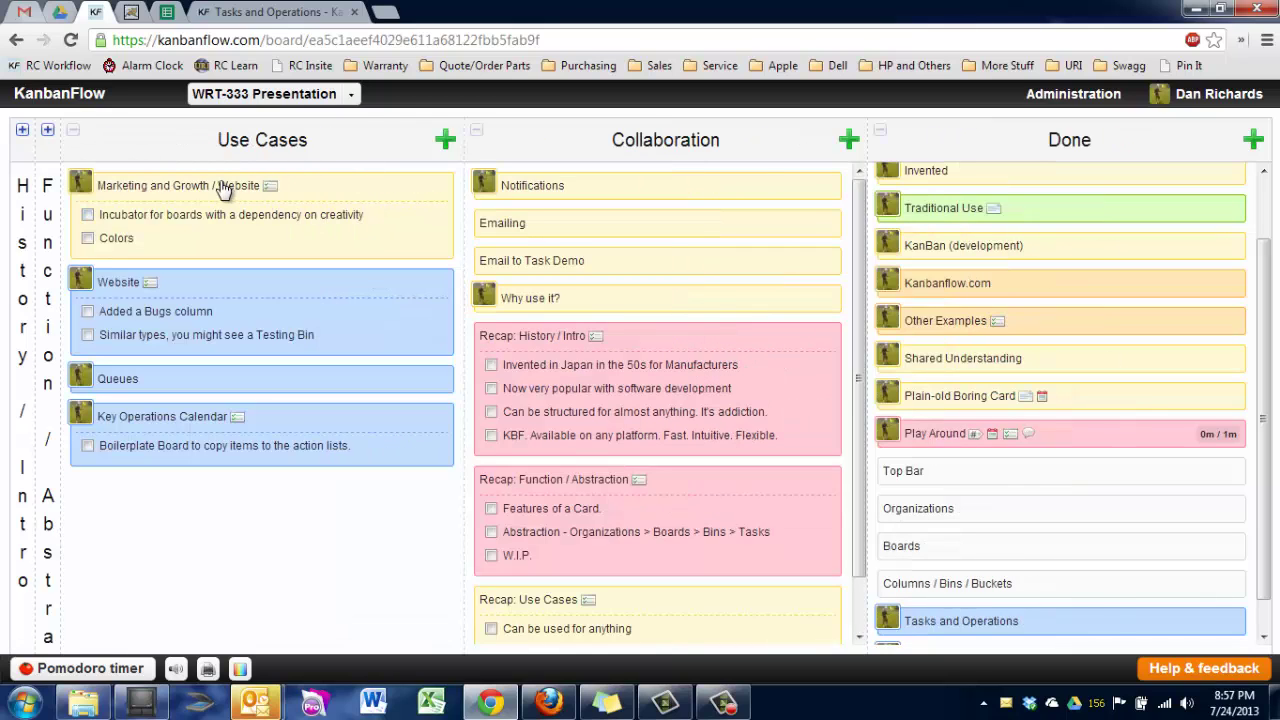
pyautogui.click(350, 95)
pyautogui.click(330, 246)
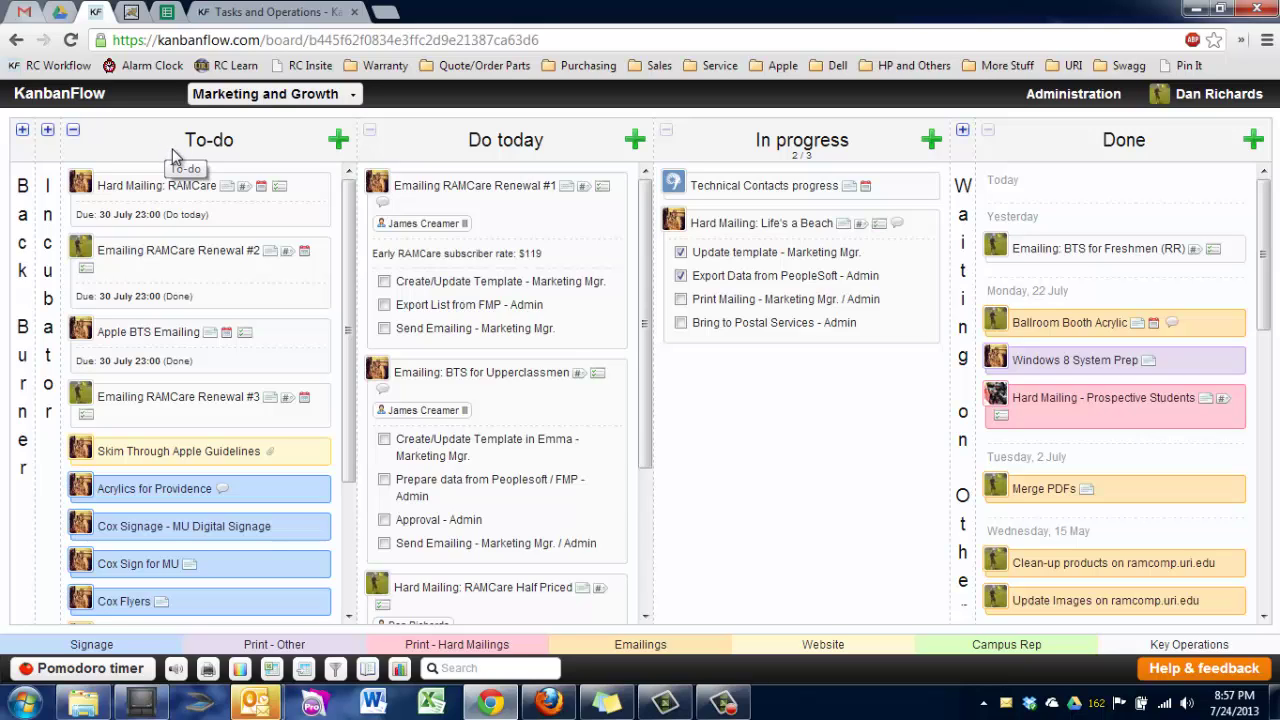
# Expand the Incubator column to view its ideas and collapse it again
pyautogui.click(47, 130)
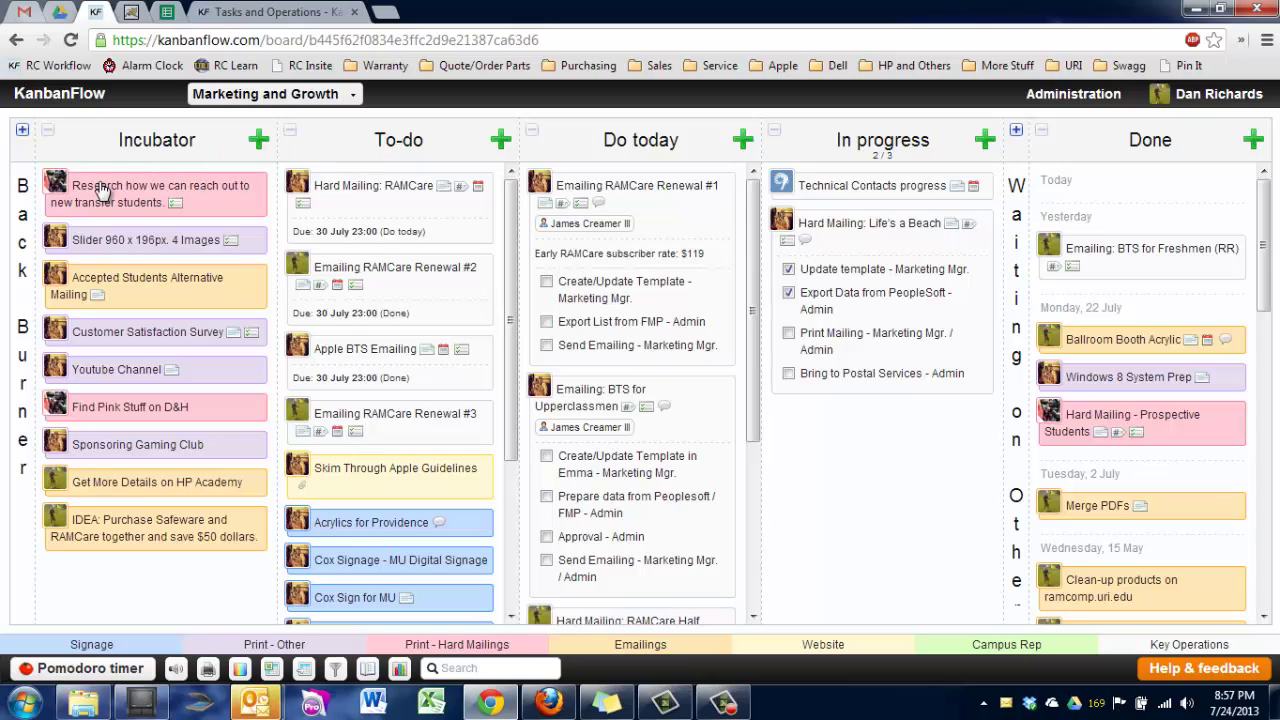
pyautogui.click(50, 136)
# View the Website board and the Queues Jul-22 board
pyautogui.click(352, 94)
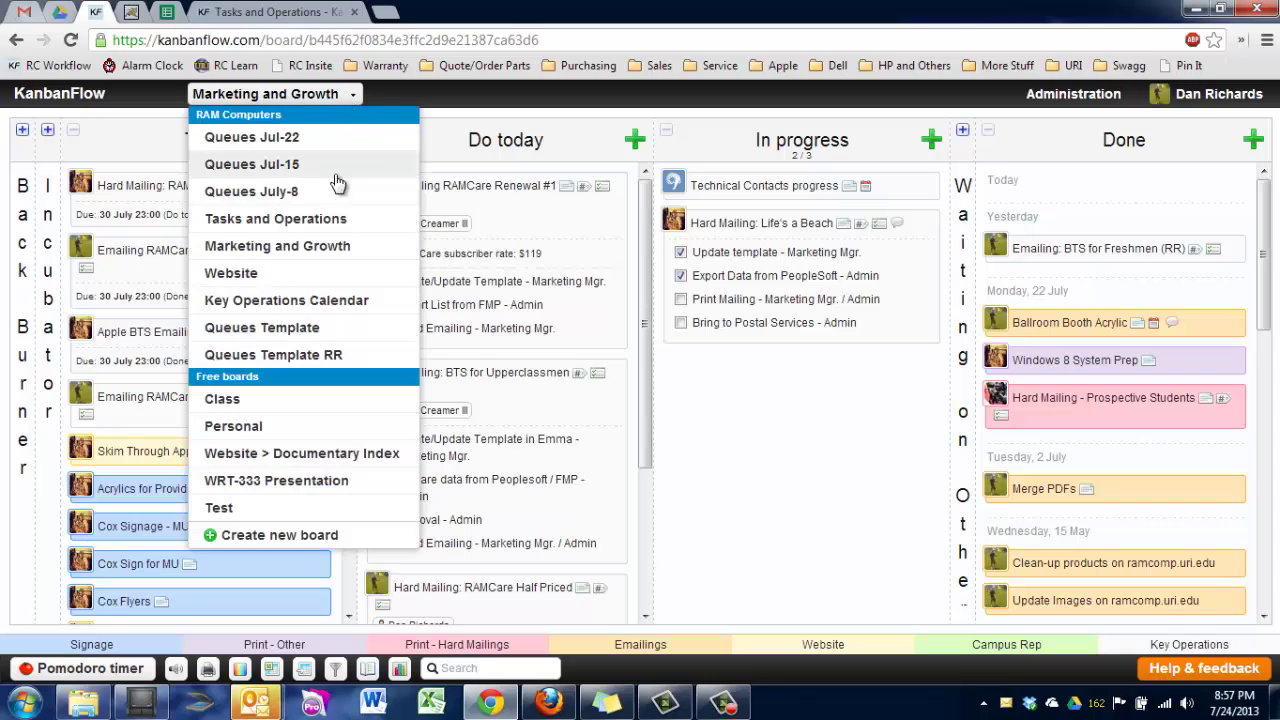
pyautogui.click(263, 278)
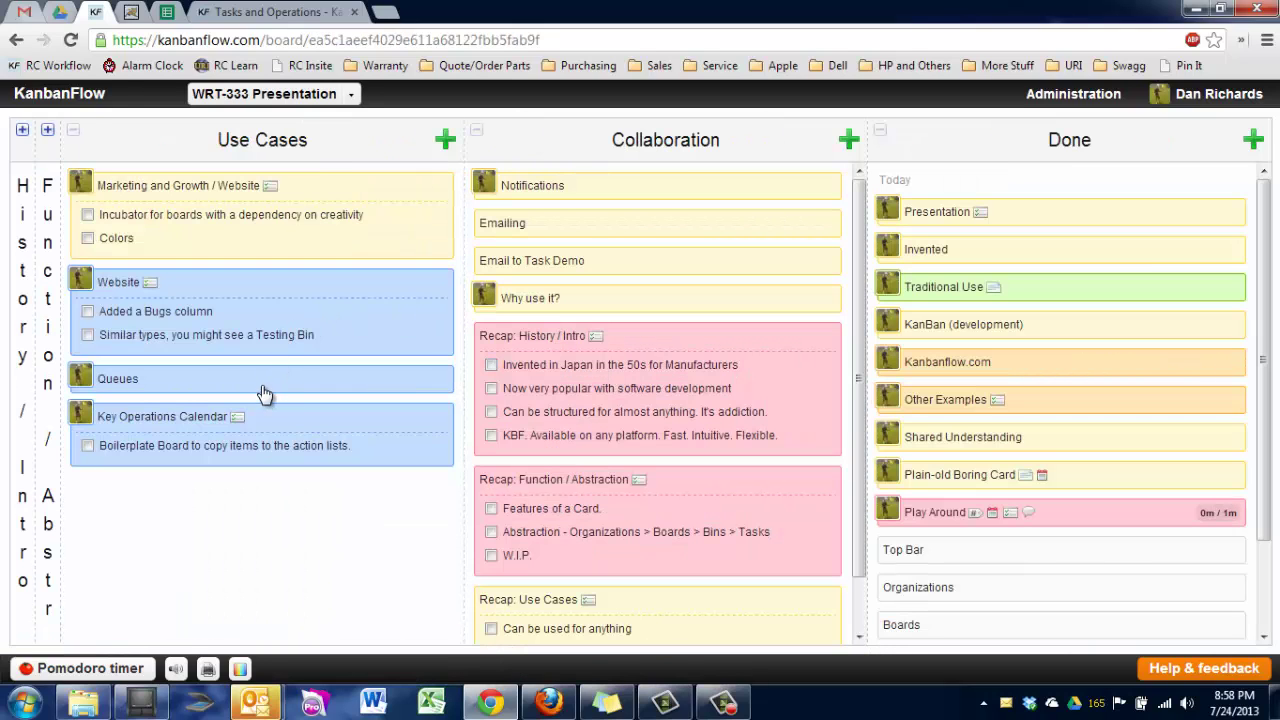
pyautogui.click(352, 97)
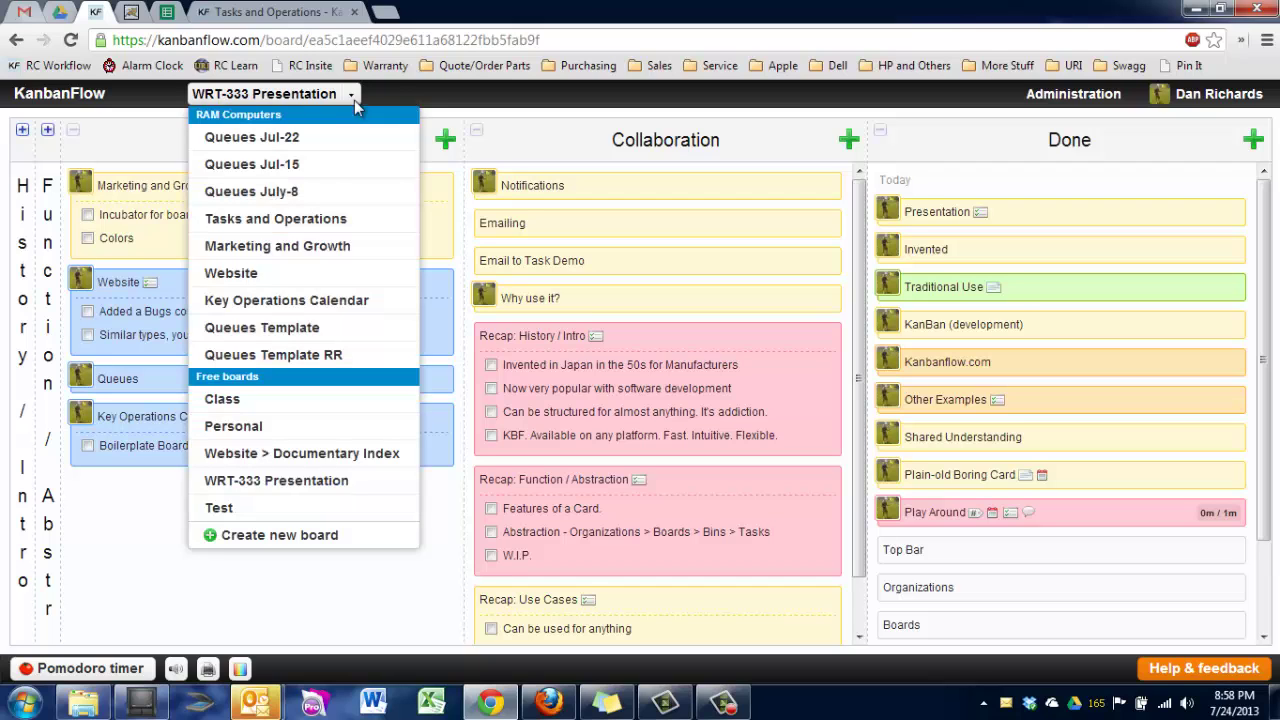
pyautogui.click(318, 148)
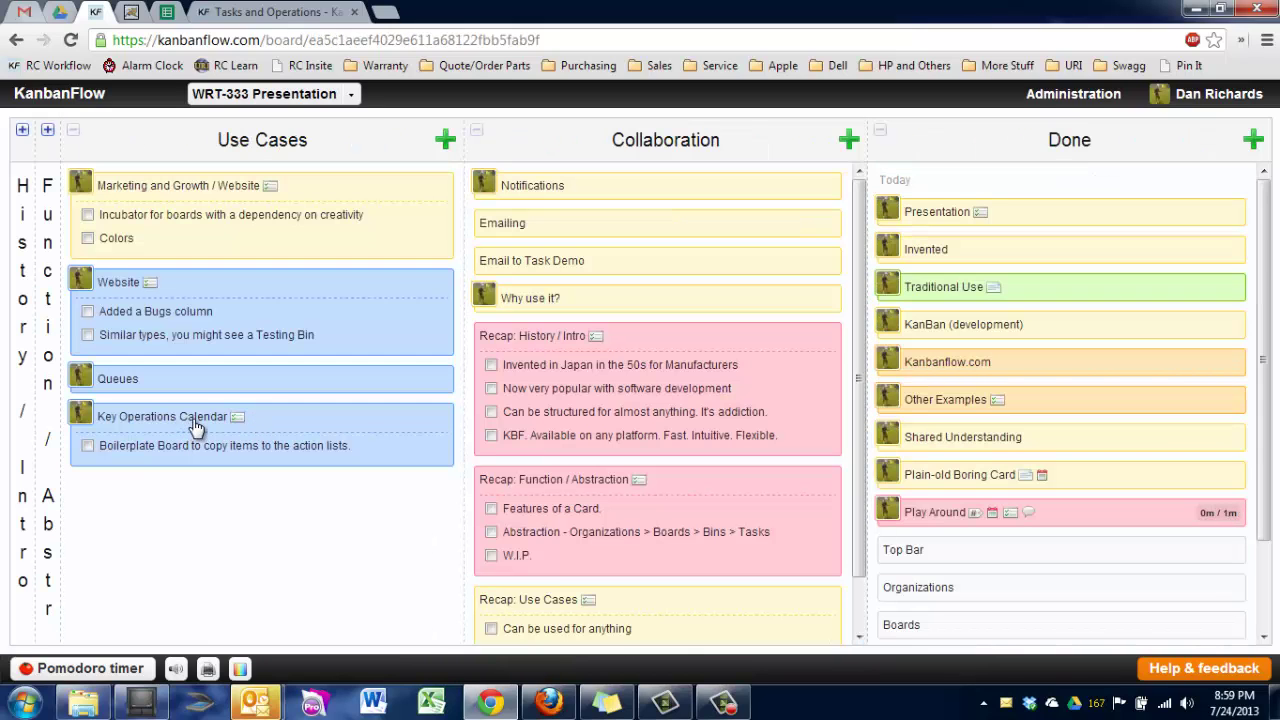
# Switch to the Key Operations Calendar board and look over the list of available boards
pyautogui.click(330, 94)
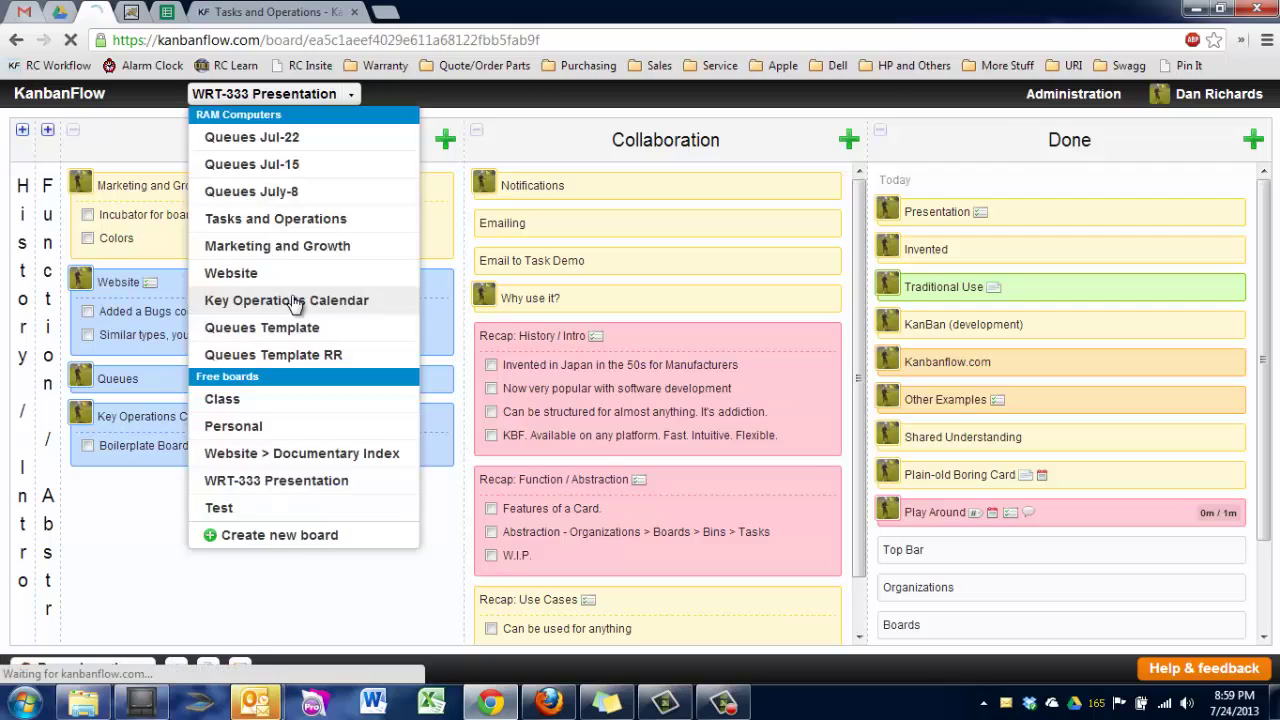
pyautogui.click(297, 301)
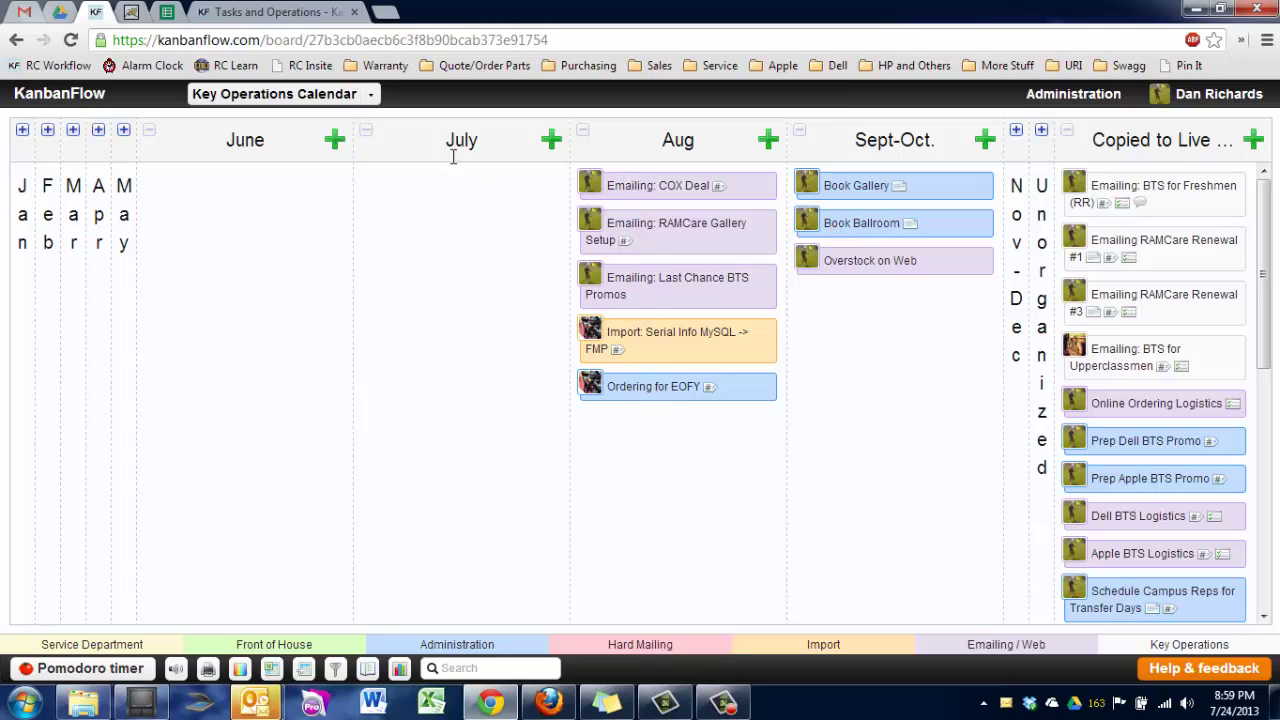
pyautogui.click(369, 94)
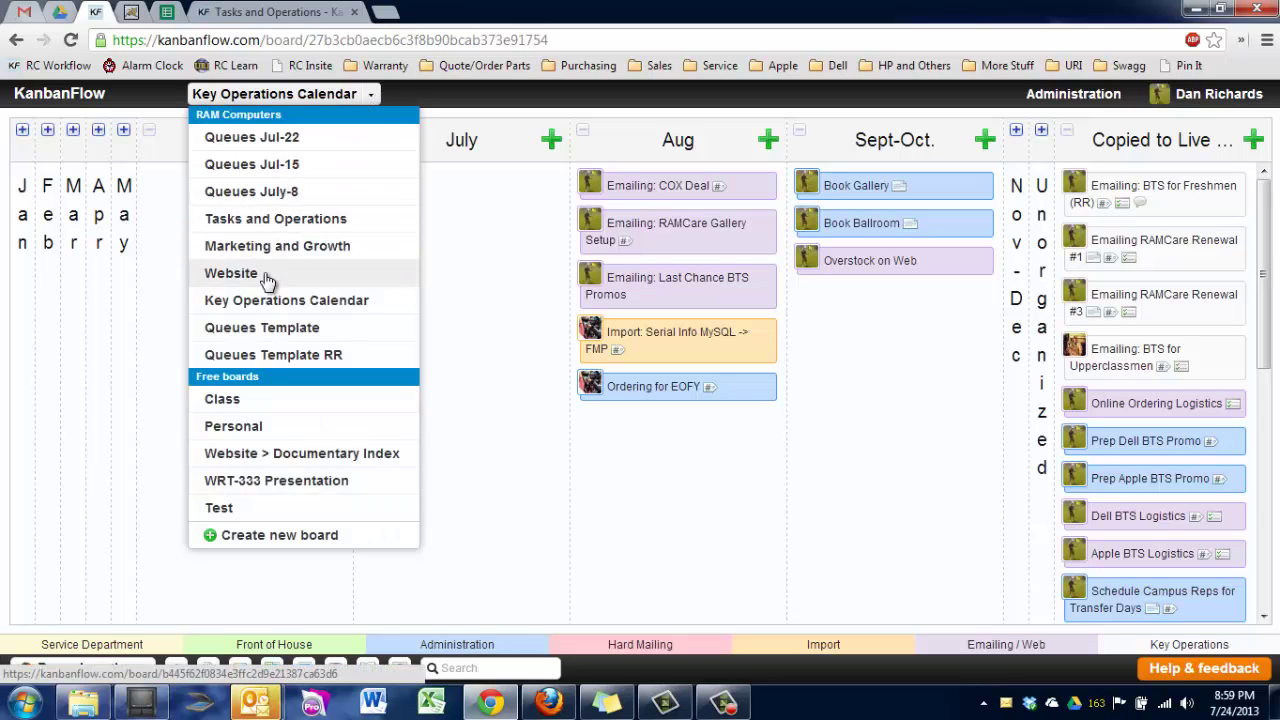
pyautogui.click(370, 97)
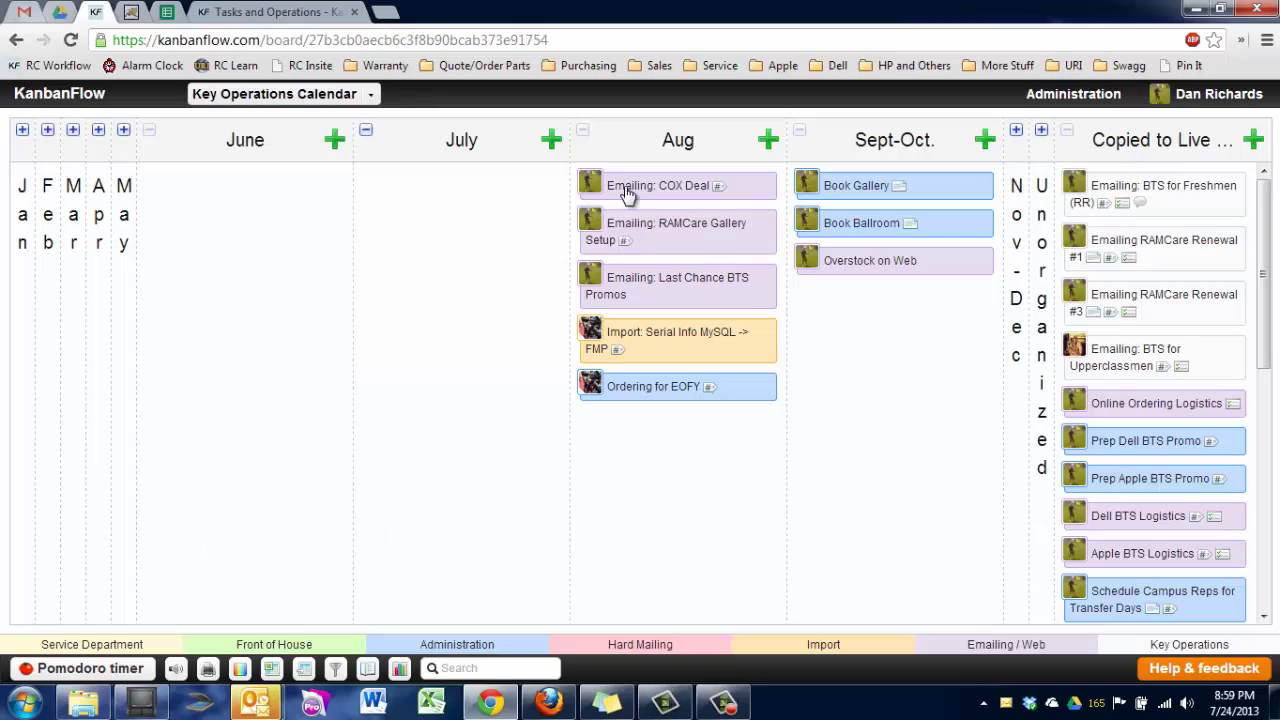
# Start copying the Emailing: COX Deal task to another board and pick Tasks and Operations as the target board
pyautogui.rightClick(638, 184)
pyautogui.moveTo(700, 275)
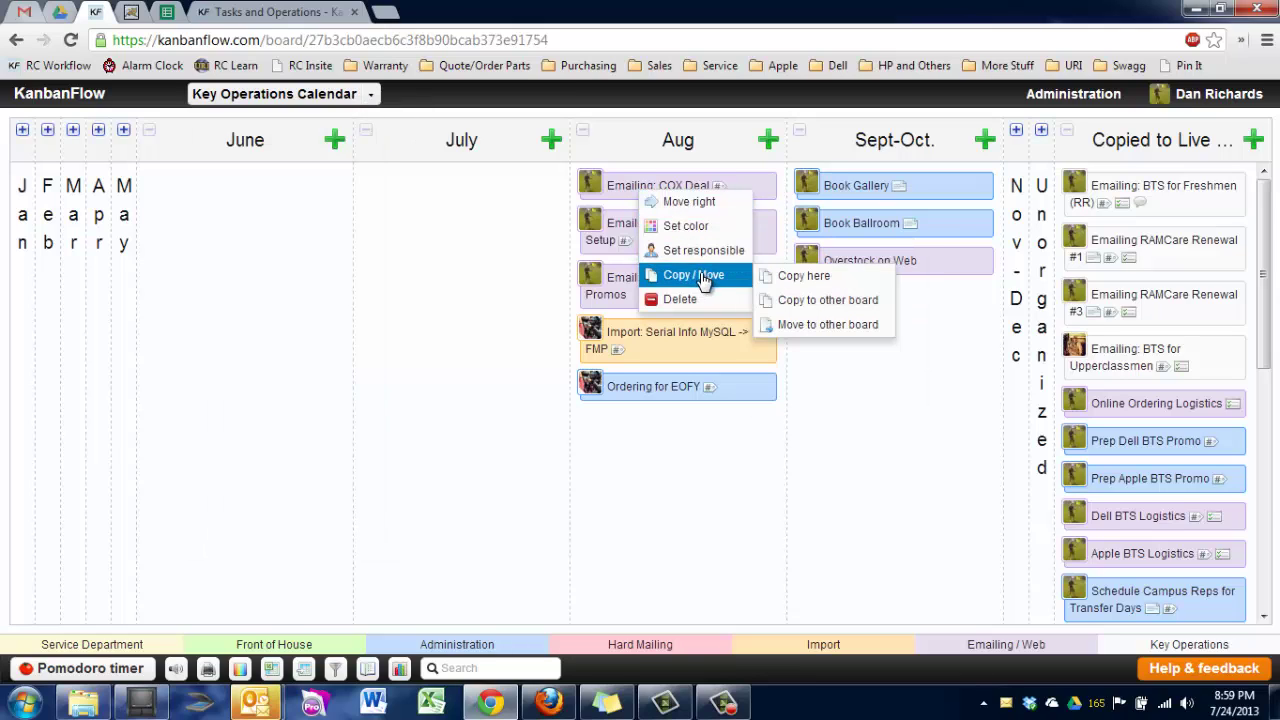
pyautogui.click(807, 300)
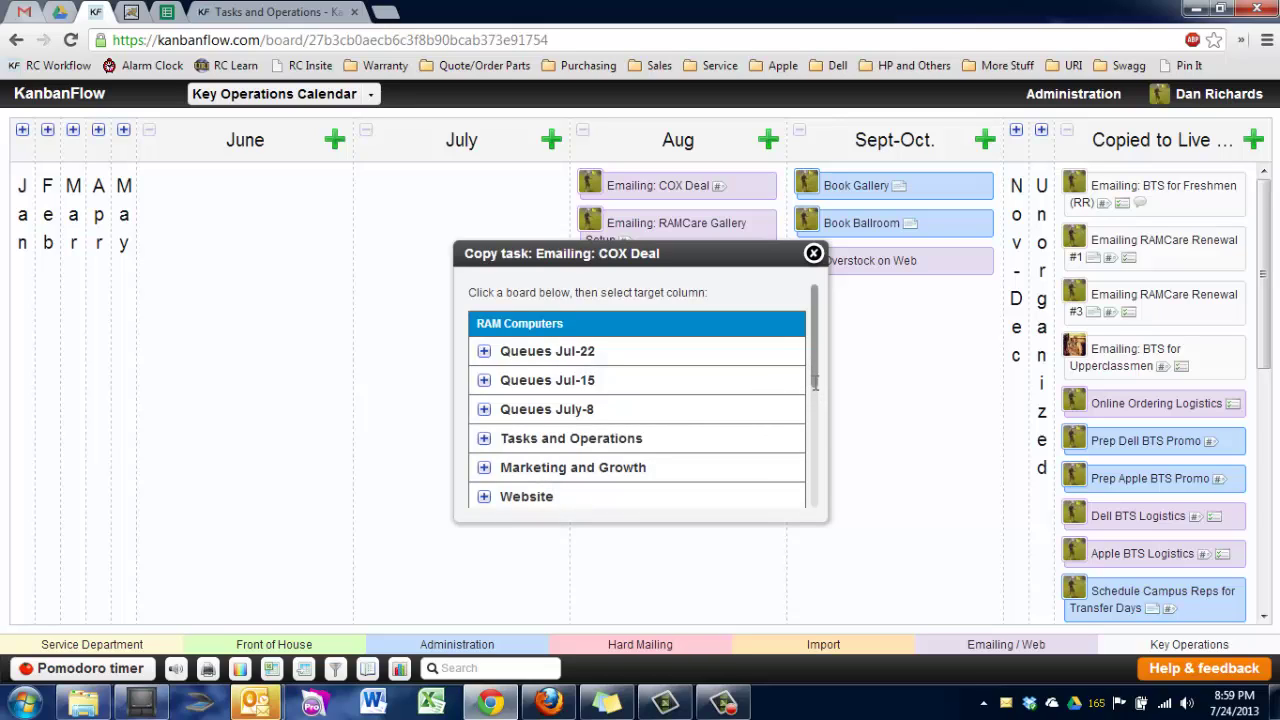
pyautogui.scroll(-2, 814, 388)
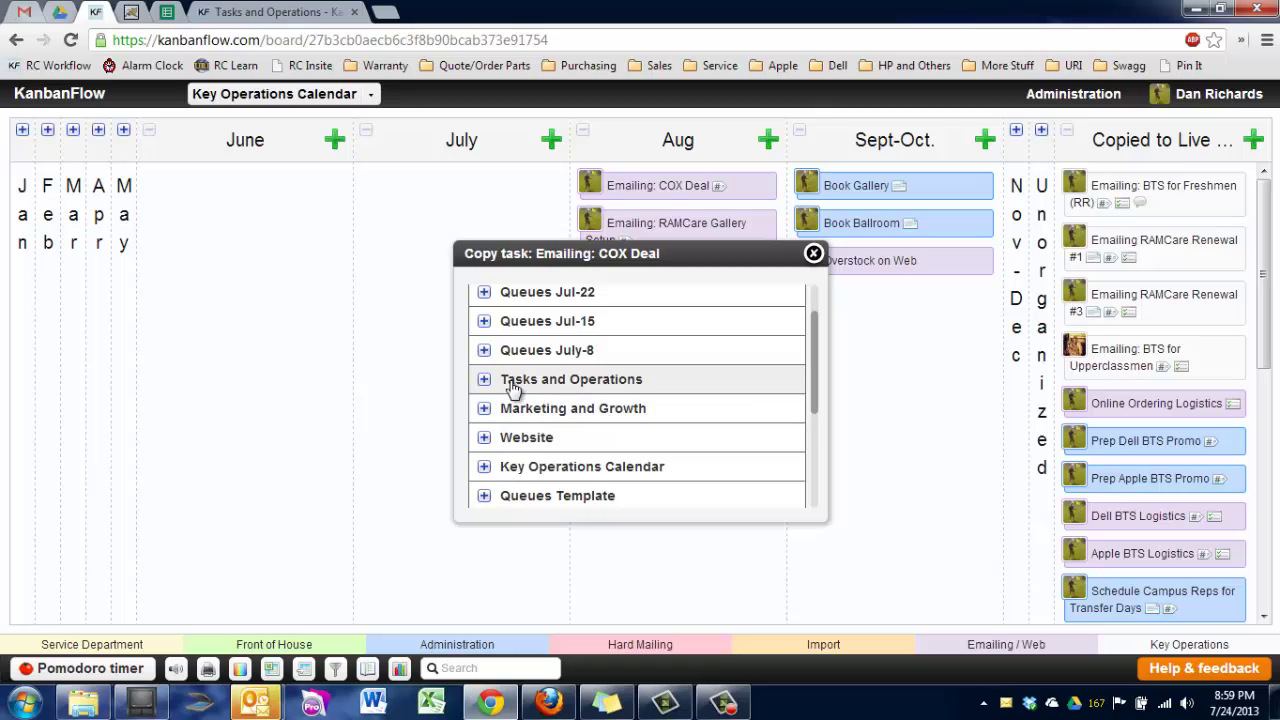
pyautogui.click(513, 388)
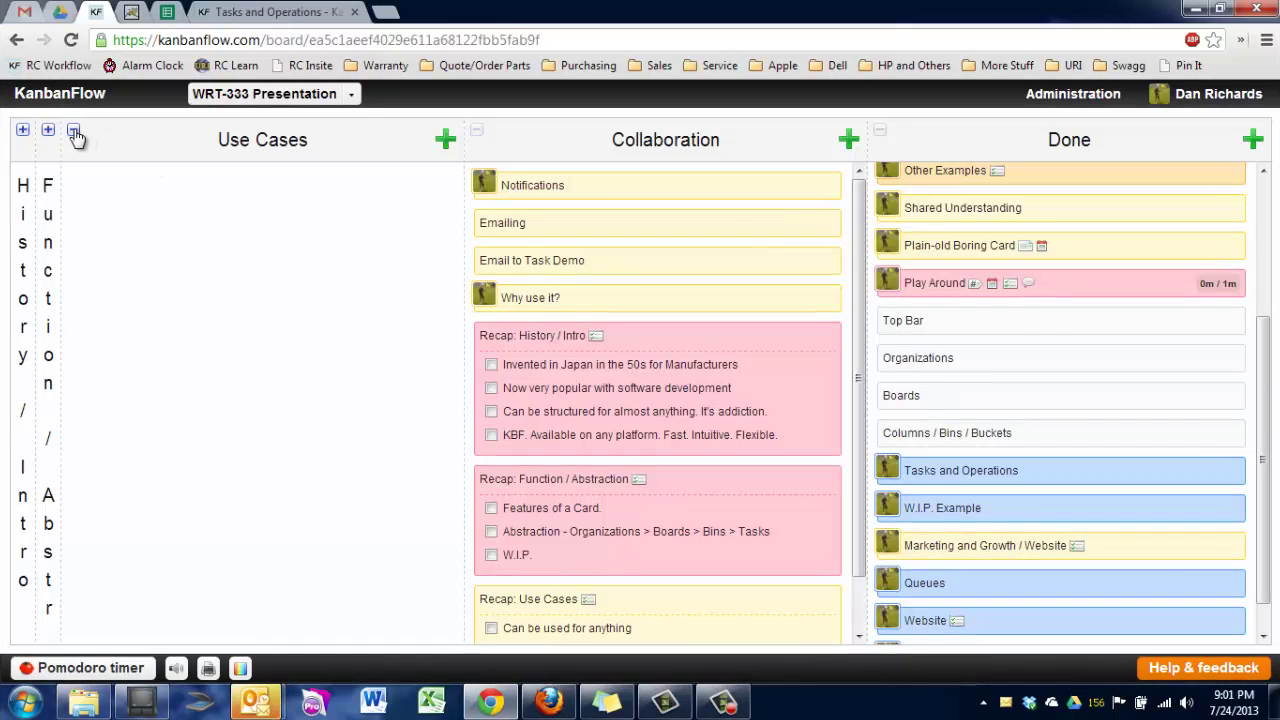
# Collapse the Use Cases column of the presentation board and switch to the Tasks and Operations board
pyautogui.click(75, 130)
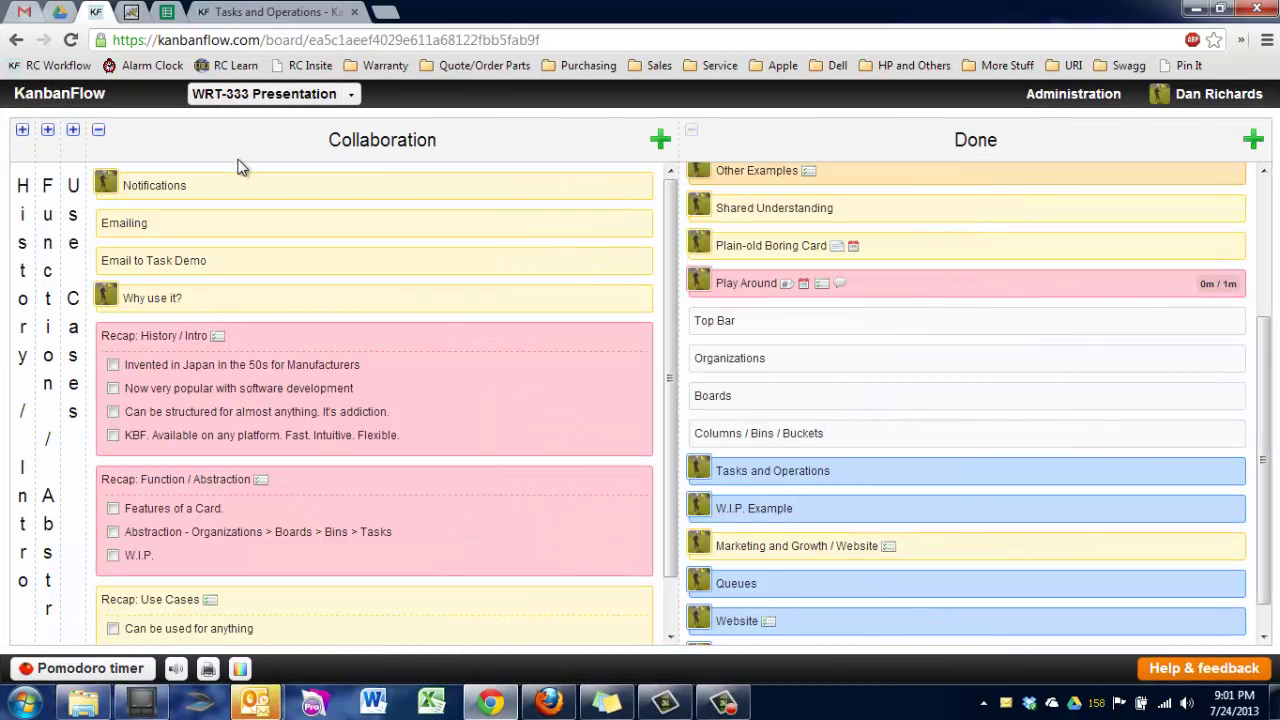
pyautogui.click(265, 93)
pyautogui.click(318, 217)
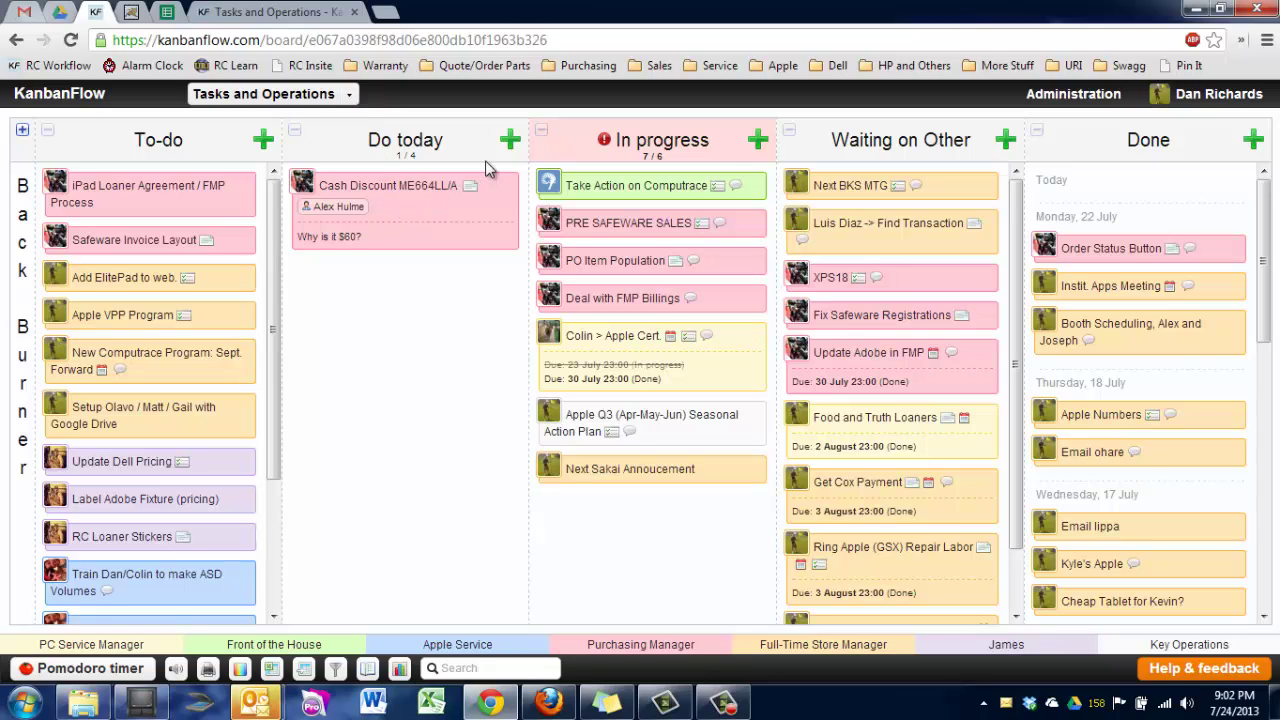
# View the available responsible users for a new task in the Do today column and cancel the task
pyautogui.click(511, 141)
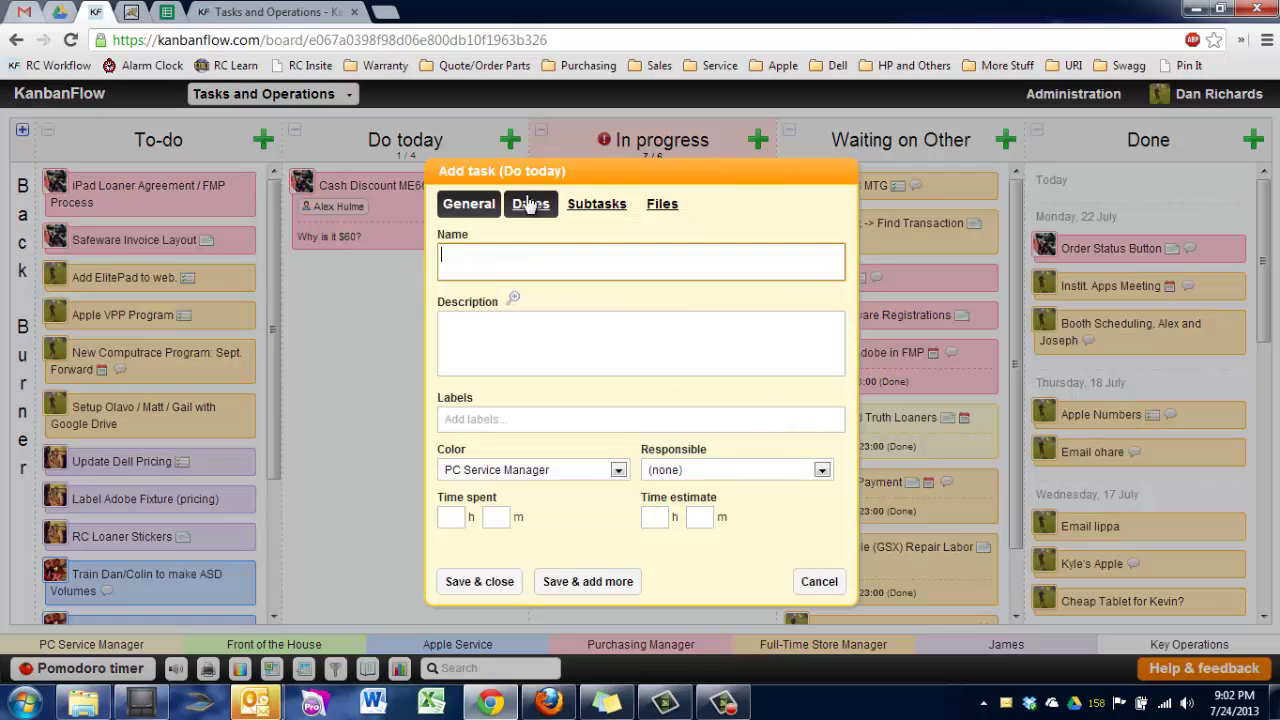
pyautogui.click(822, 470)
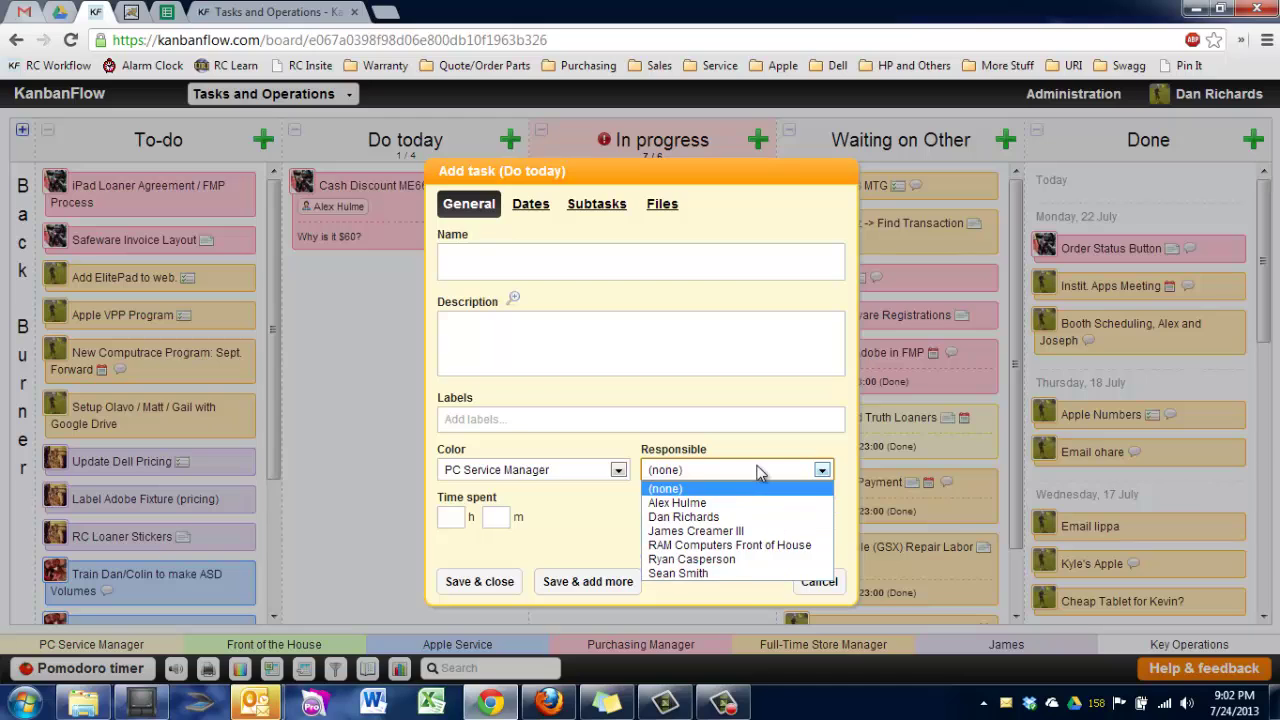
pyautogui.click(822, 470)
pyautogui.click(819, 583)
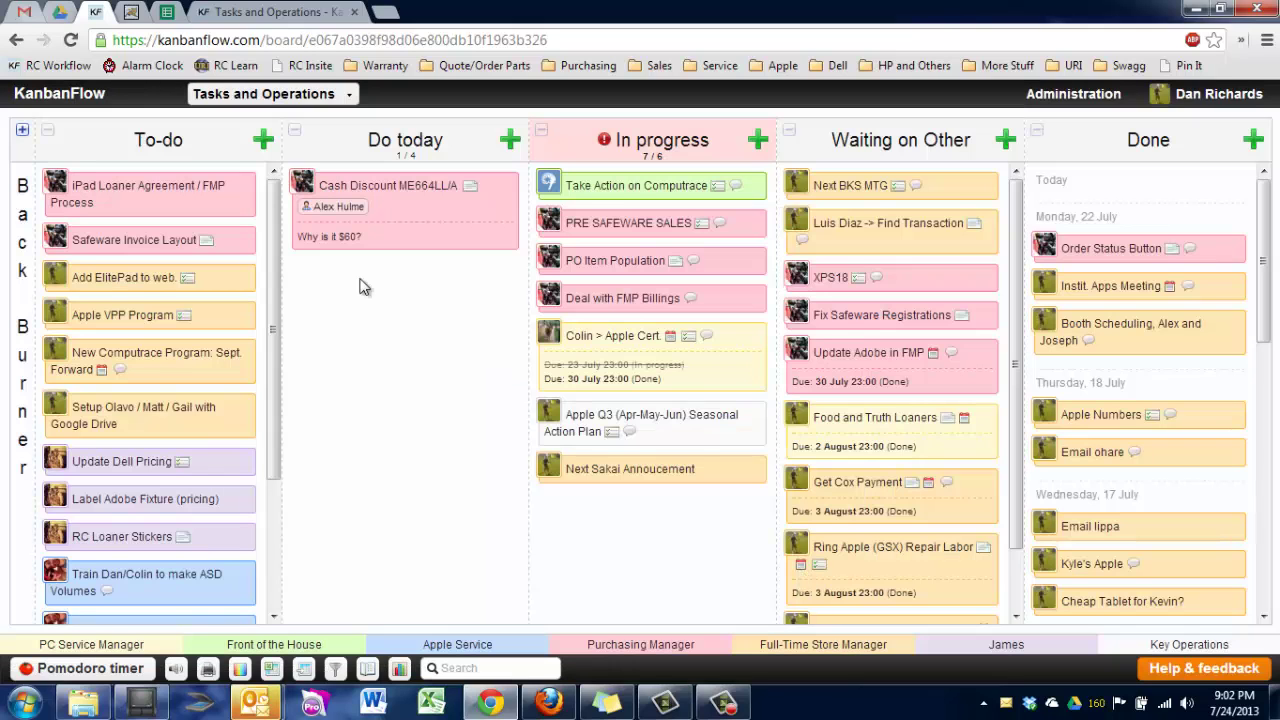
# Open the Cash Discount ME664LL/A task in the Do today column
pyautogui.click(405, 193)
pyautogui.click(730, 205)
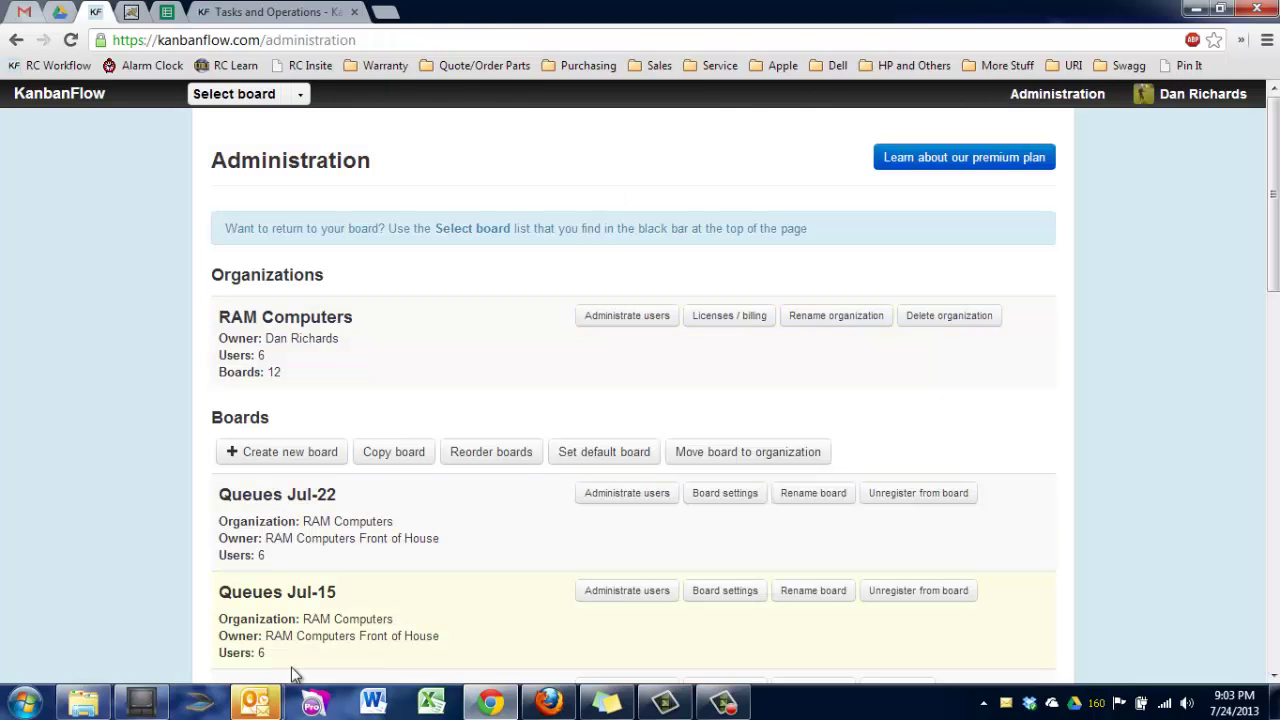
# Switch to Outlook and address a new email to the KBF Task Admin contact
pyautogui.moveTo(262, 705)
pyautogui.click(200, 628)
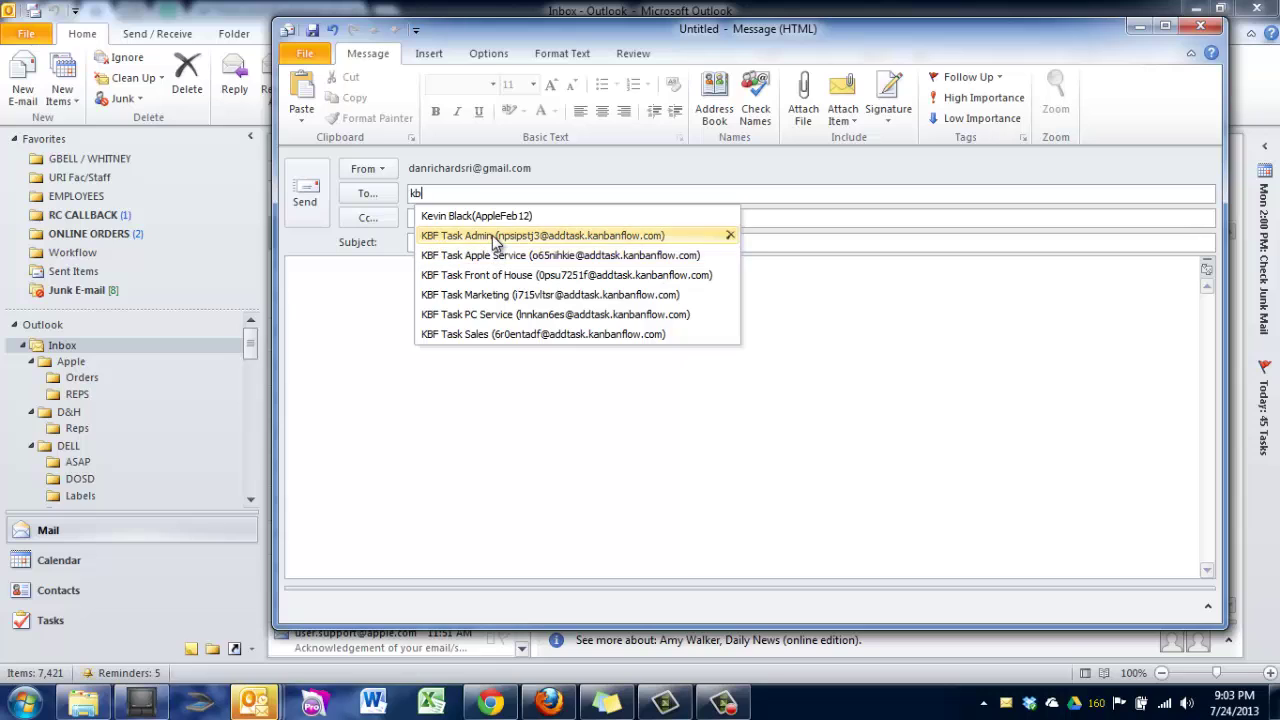
pyautogui.click(495, 232)
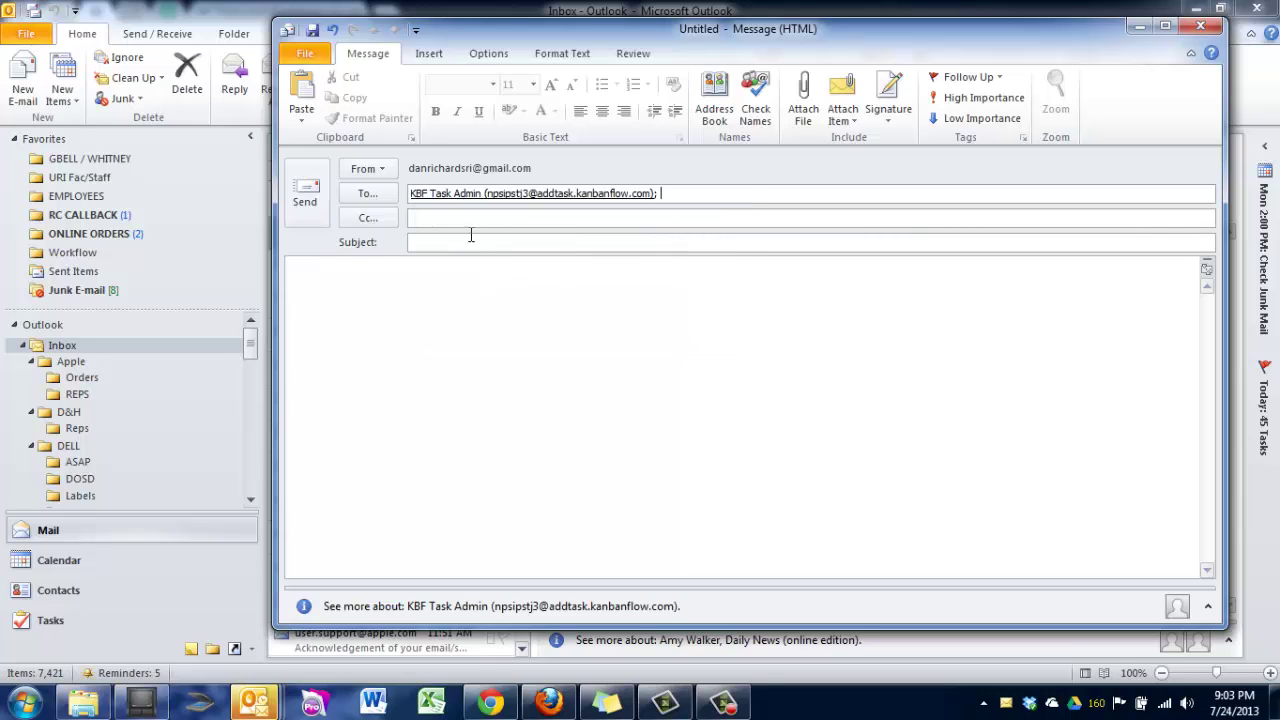
# Send the email with subject "New Kanban Task." and message "GET DONE IMMEDIATELY!", and switch to the Tasks and Operations board in KanbanFlow
pyautogui.click(471, 241)
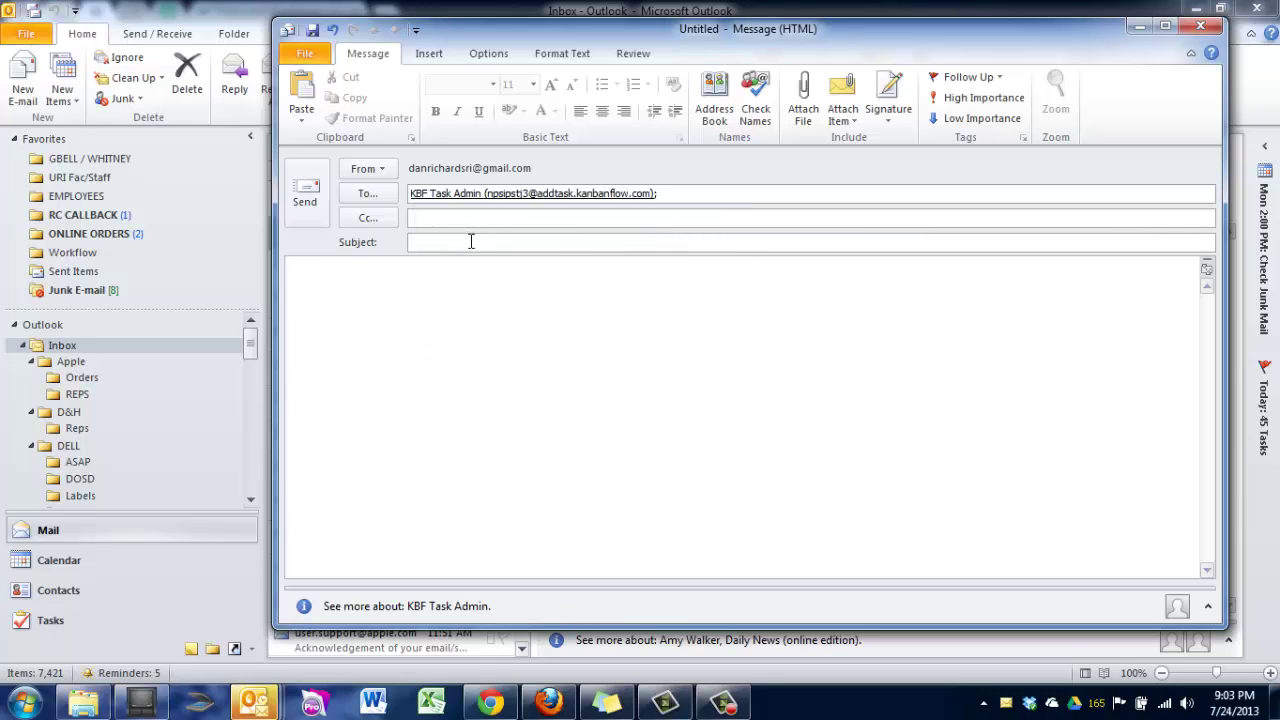
pyautogui.write('New Kanban Task.')
pyautogui.click(482, 295)
pyautogui.write('GET DONE IMMEDIATELY!')
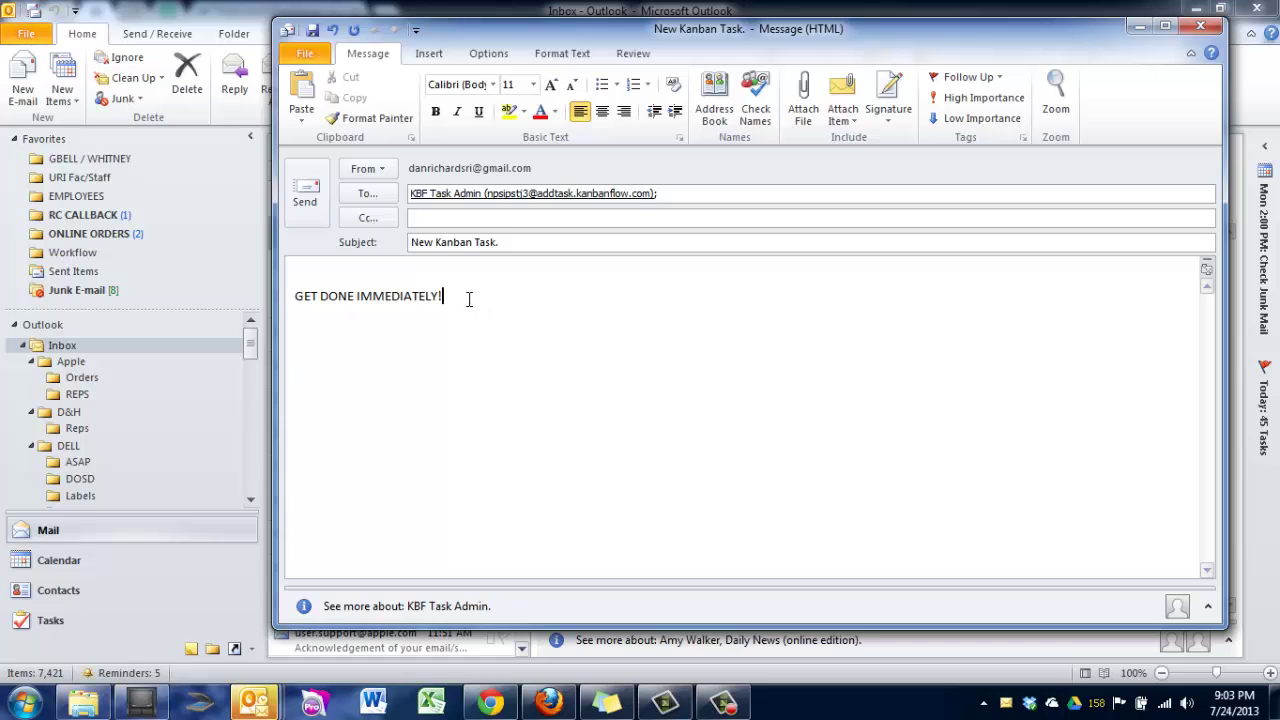
pyautogui.click(318, 200)
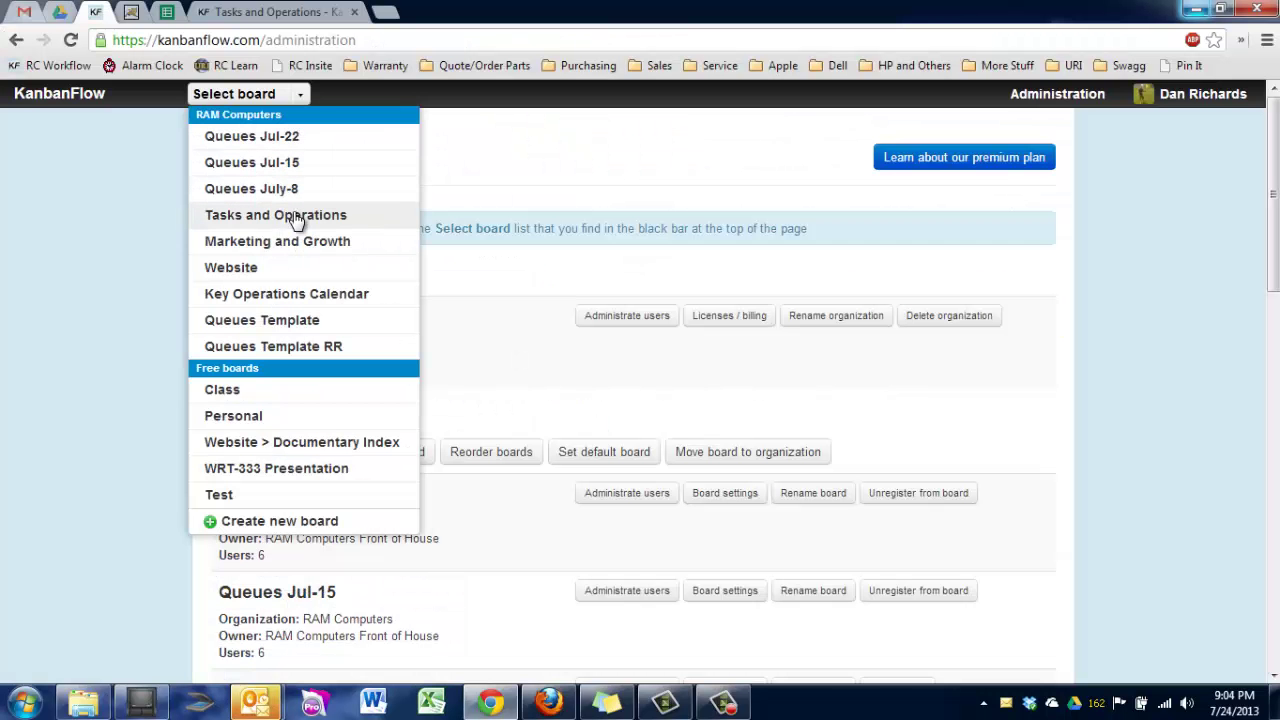
pyautogui.click(296, 218)
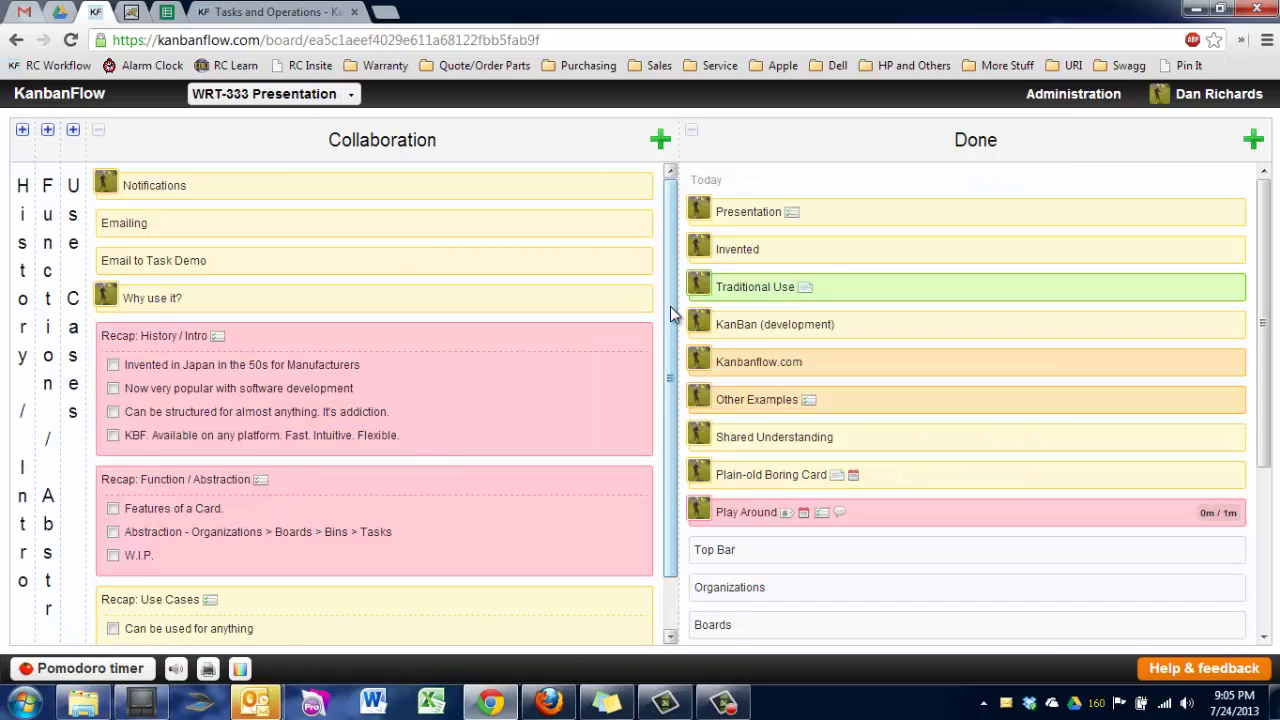
# Look through the Collaboration cards, show the color legend on the WRT-333 Presentation board, and review the Done column from its start
pyautogui.moveTo(670, 315); pyautogui.dragTo(668, 390)
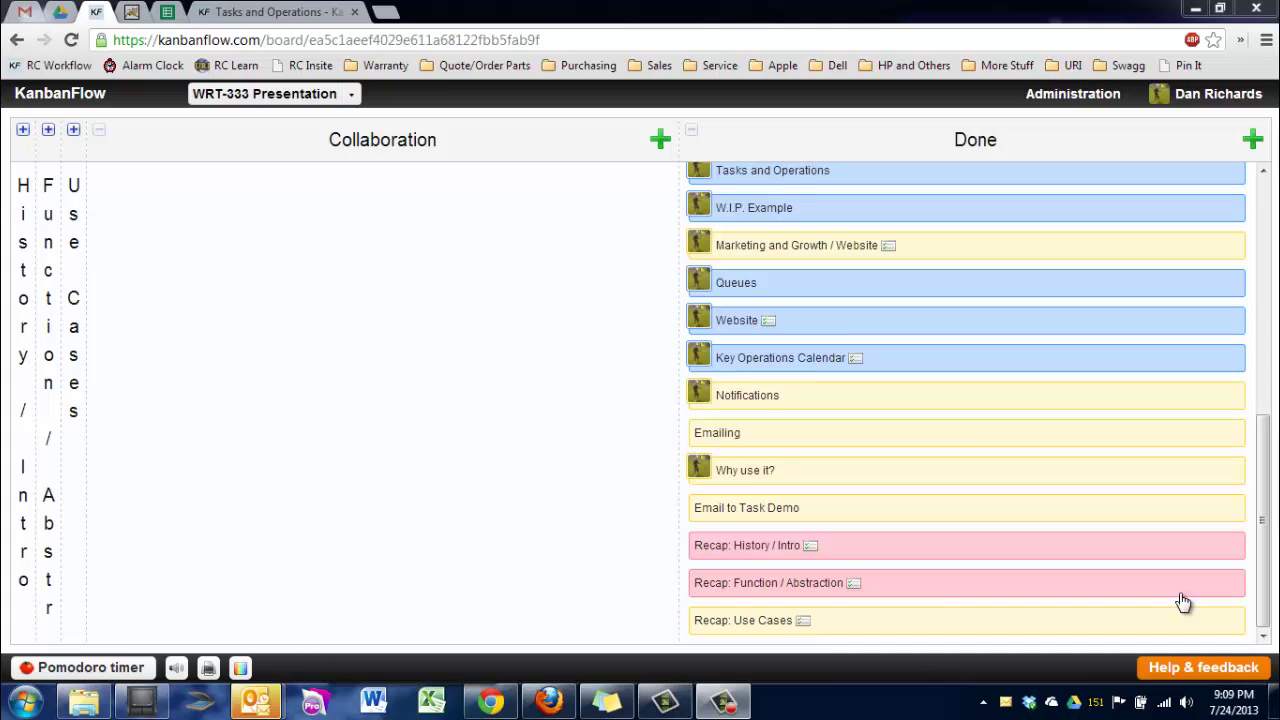
pyautogui.click(240, 668)
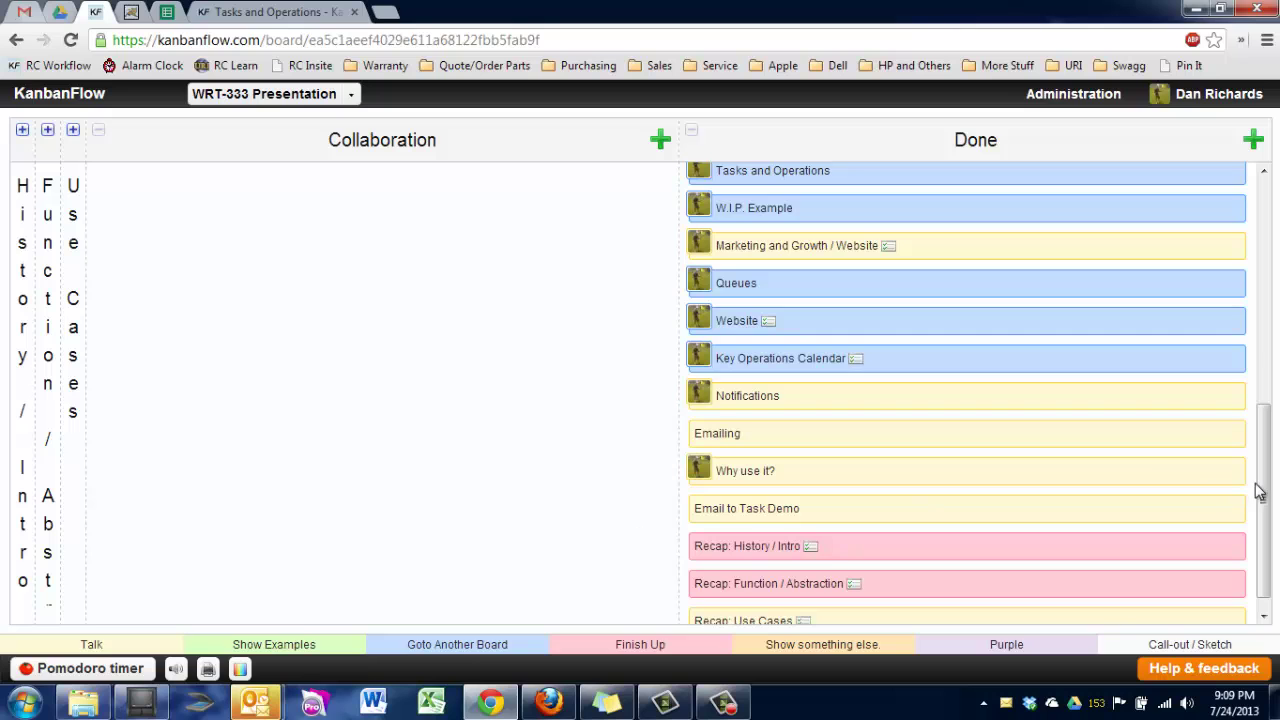
pyautogui.moveTo(1258, 490); pyautogui.dragTo(1272, 218)
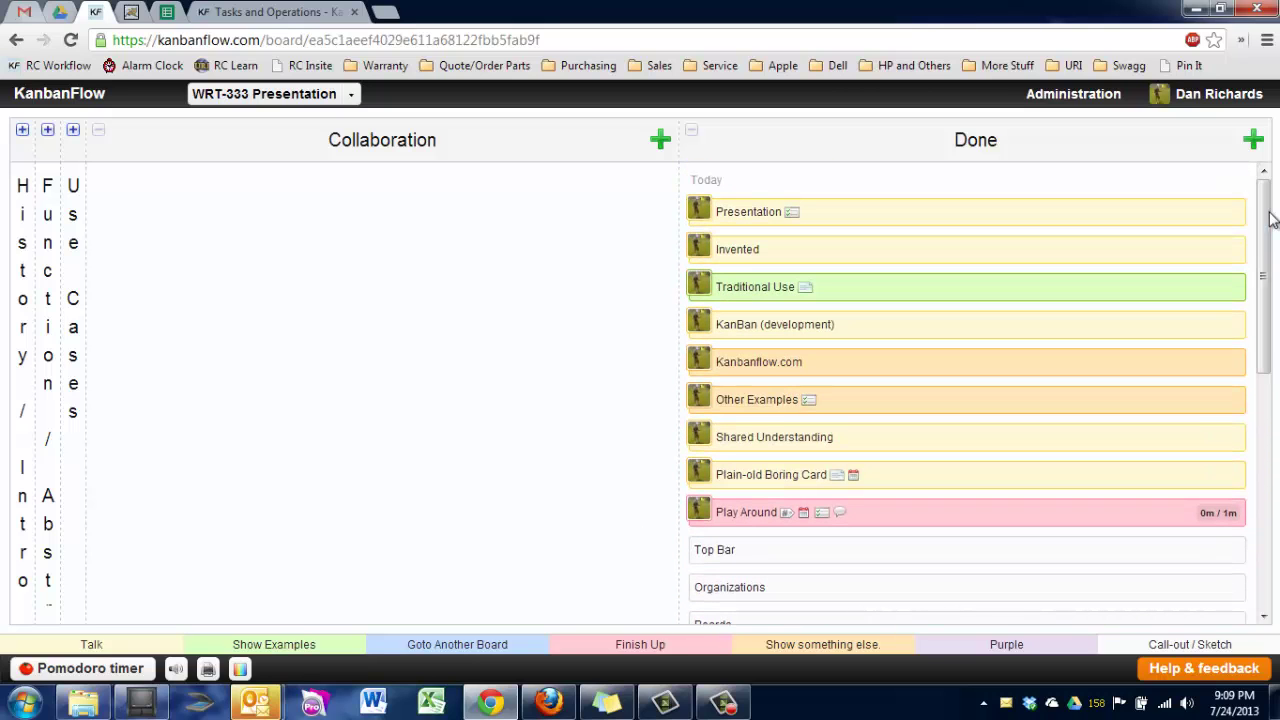